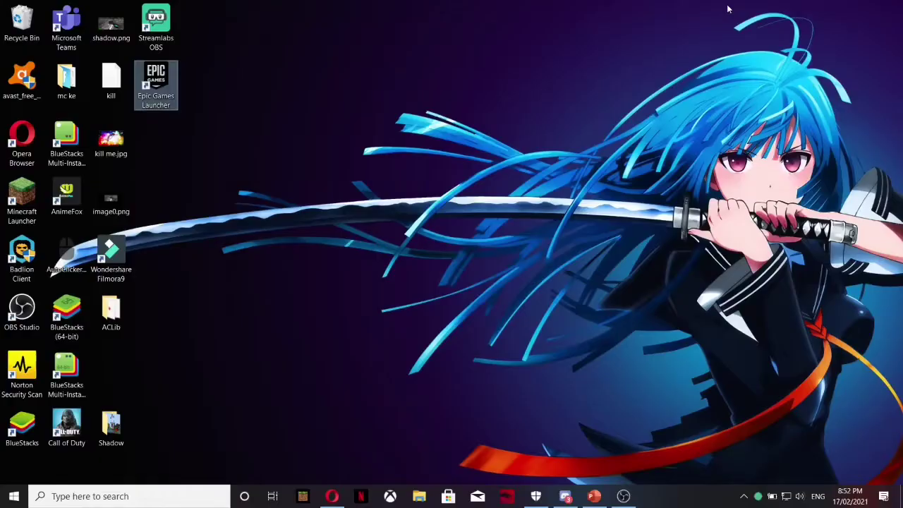
drag(700, 33, 583, 302)
drag(286, 119, 548, 409)
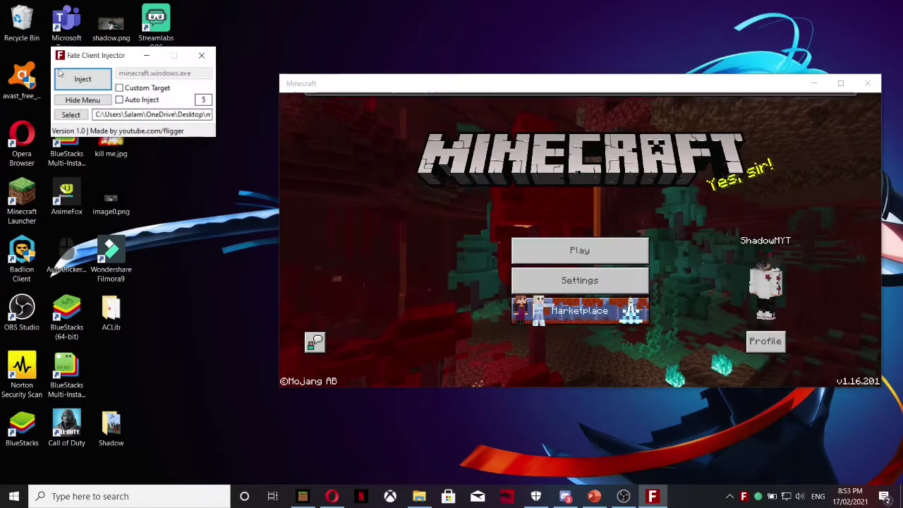
- Reposition the Fate Client Injector window and review the active Fate Client resource packs in Minecraft's Global Resources settings
drag(116, 56, 150, 99)
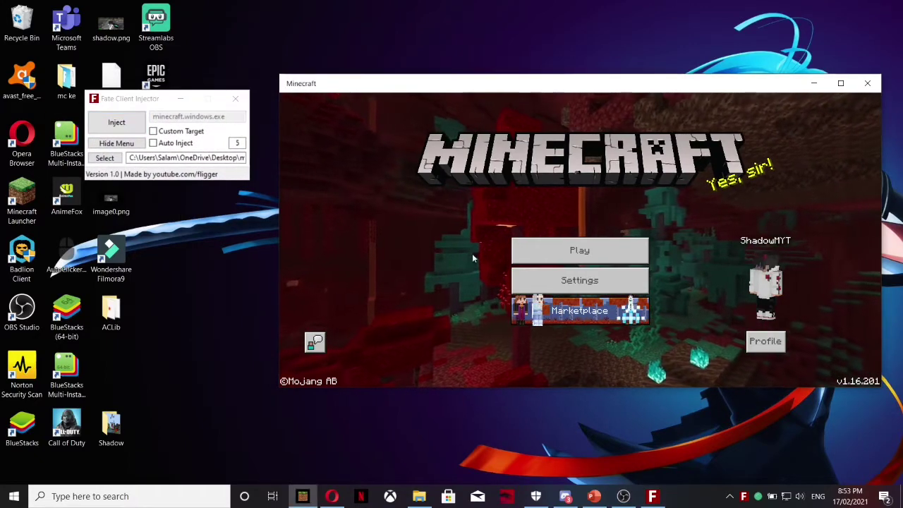
click(549, 280)
scroll(361, 293, down, 1)
click(375, 263)
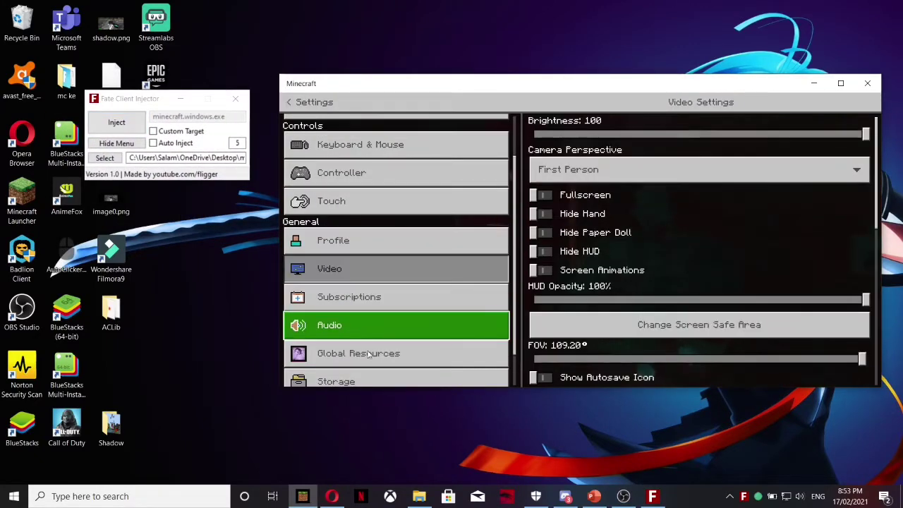
click(373, 346)
click(656, 127)
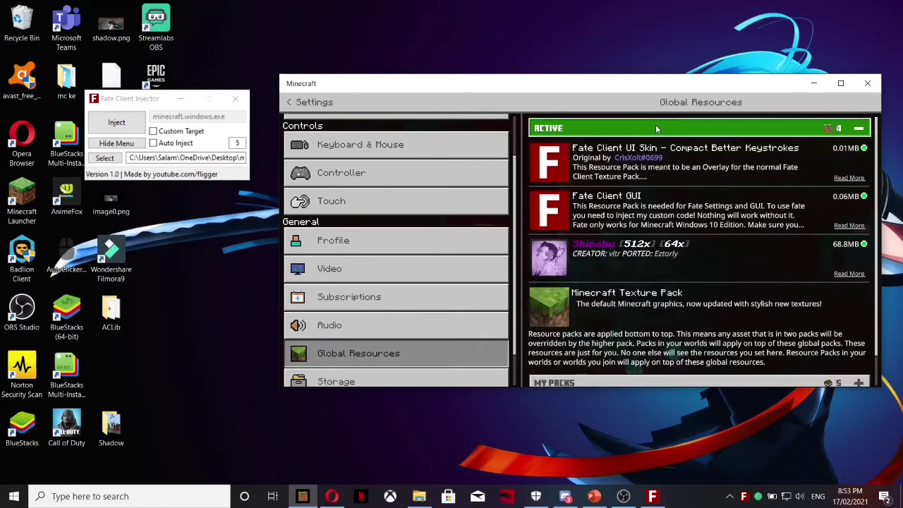
click(610, 259)
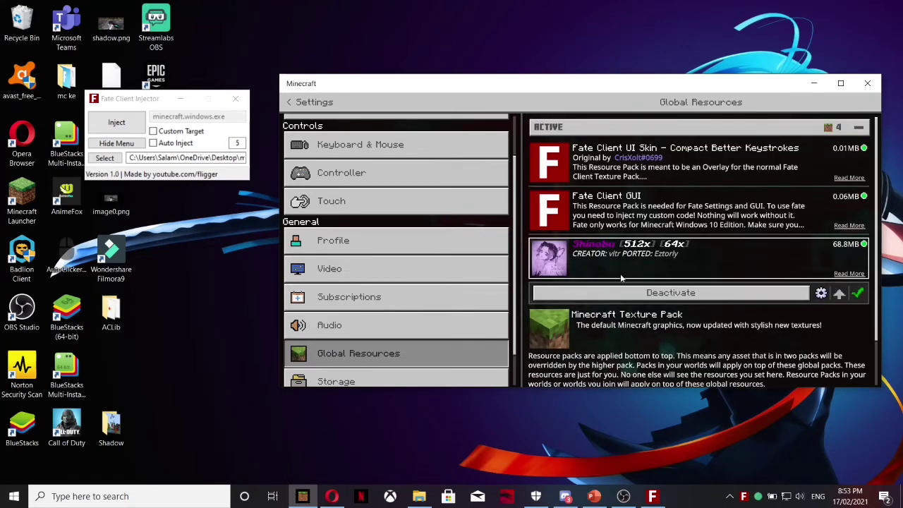
click(289, 102)
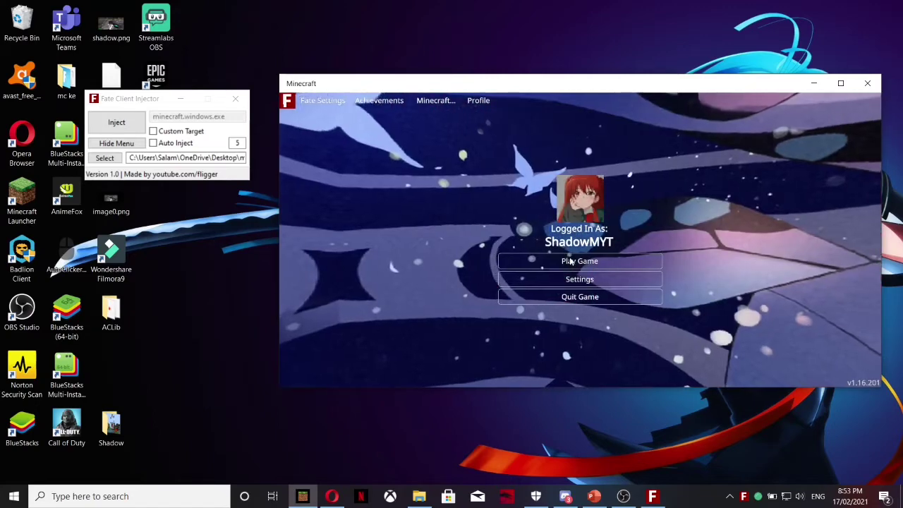
- Load the saved Creative world in Minecraft and inject Fate Client into the running game from its pause screen
click(619, 262)
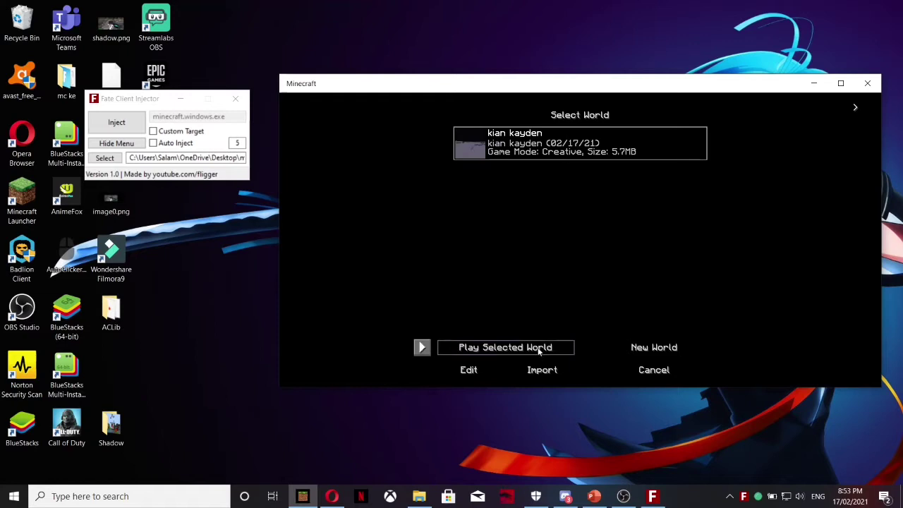
click(552, 348)
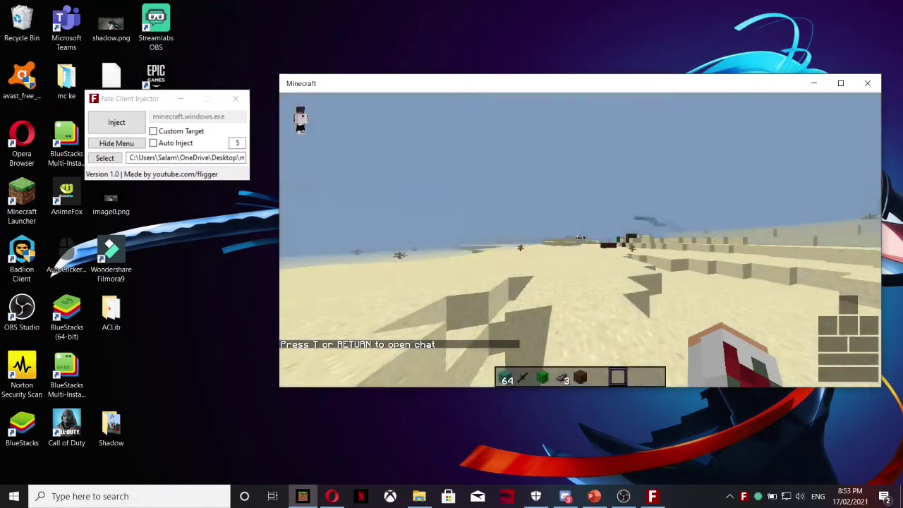
key(Escape)
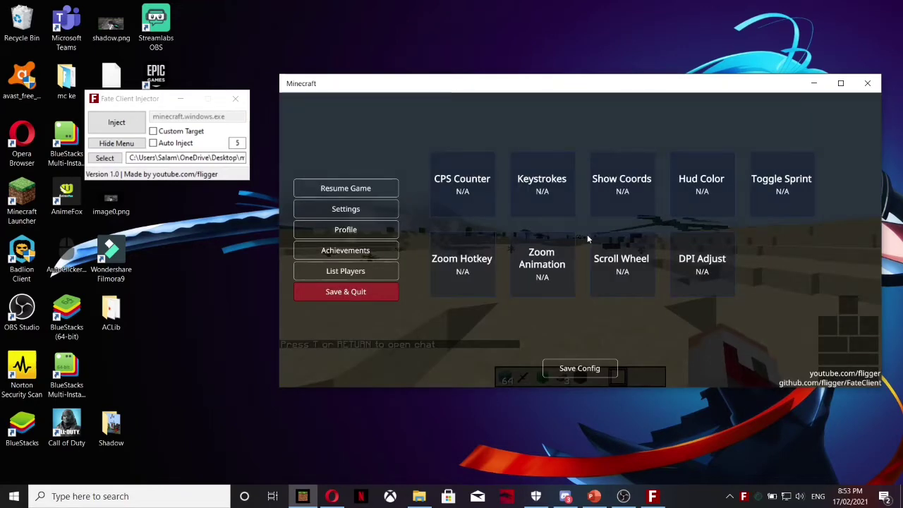
click(129, 122)
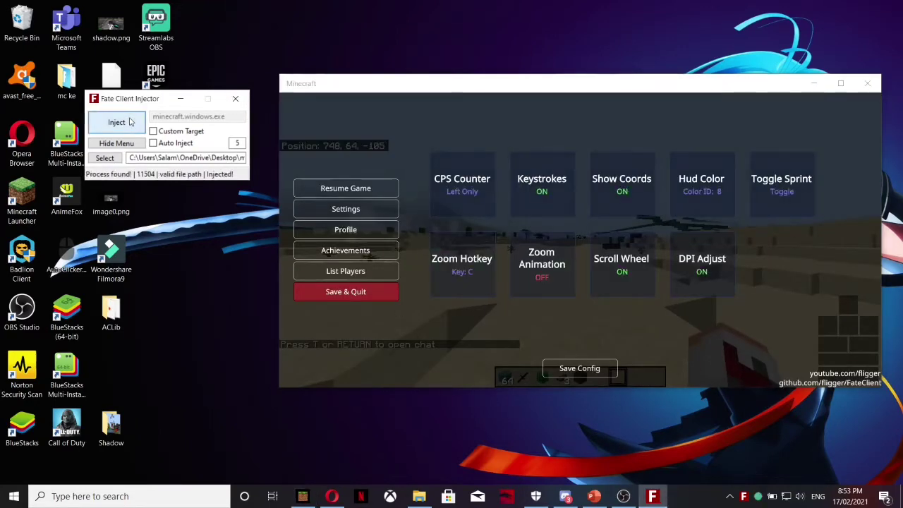
- Resume the world and walk forward to check the keystrokes, coordinates and sprint displays
click(321, 187)
key(Escape)
key(Escape)
key(w)
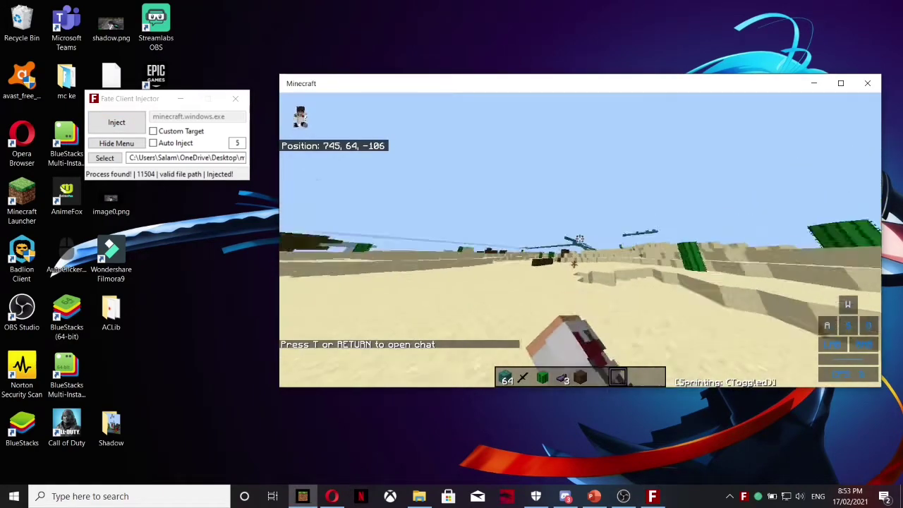
- Turn Toggle Sprint off in the Fate Client settings and return to the game
key(Escape)
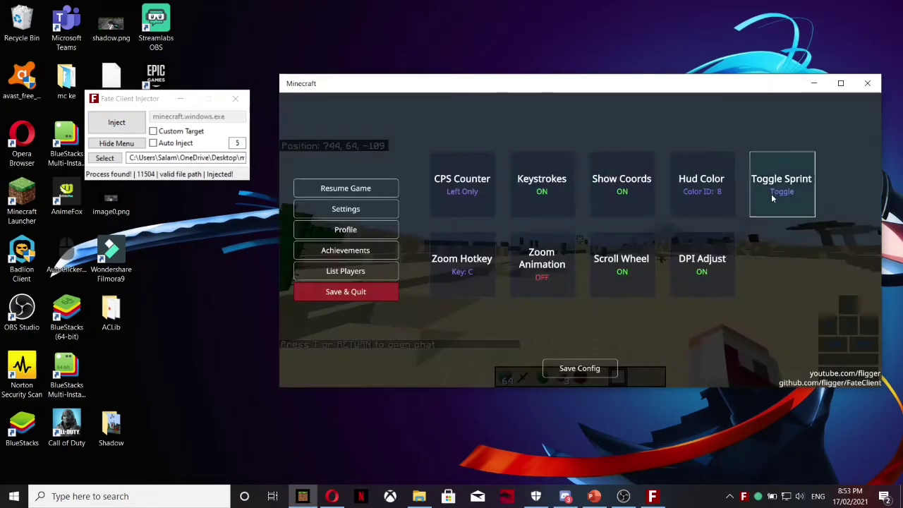
click(782, 196)
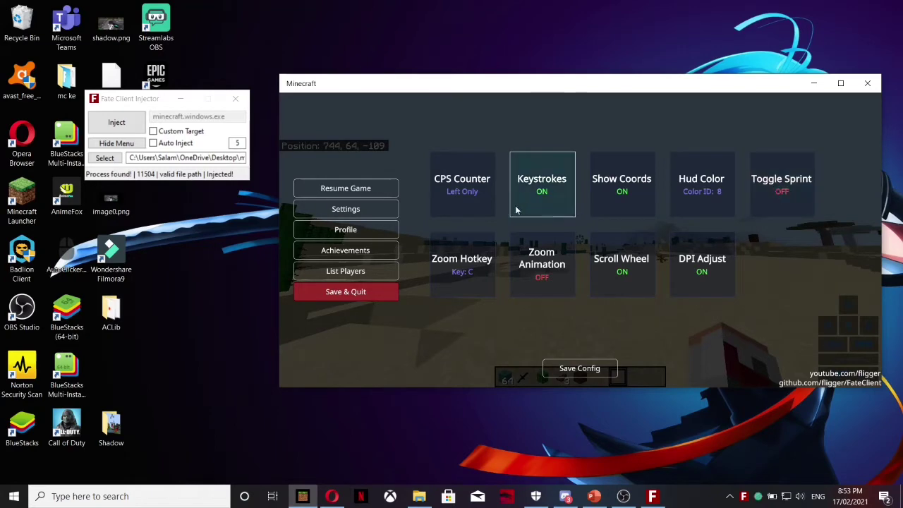
key(Escape)
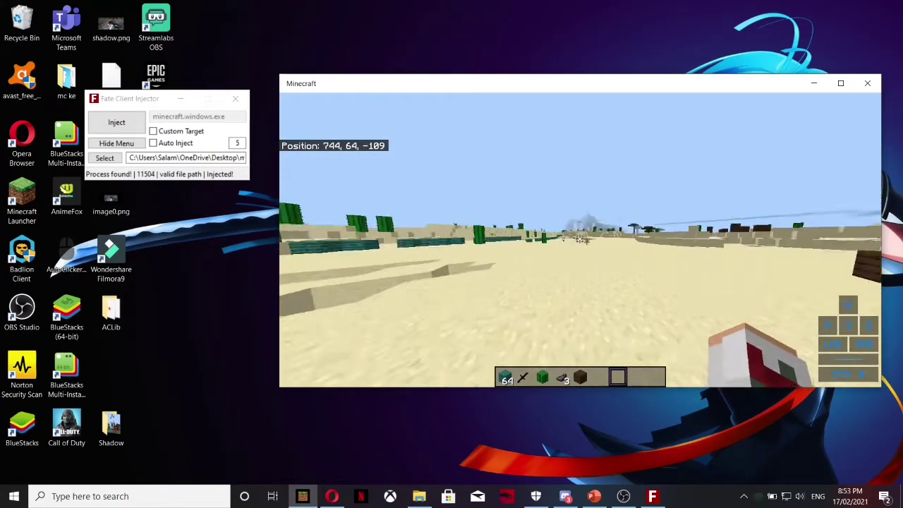
- Cycle the camera perspective and walk around to view the character in the world
key(F5)
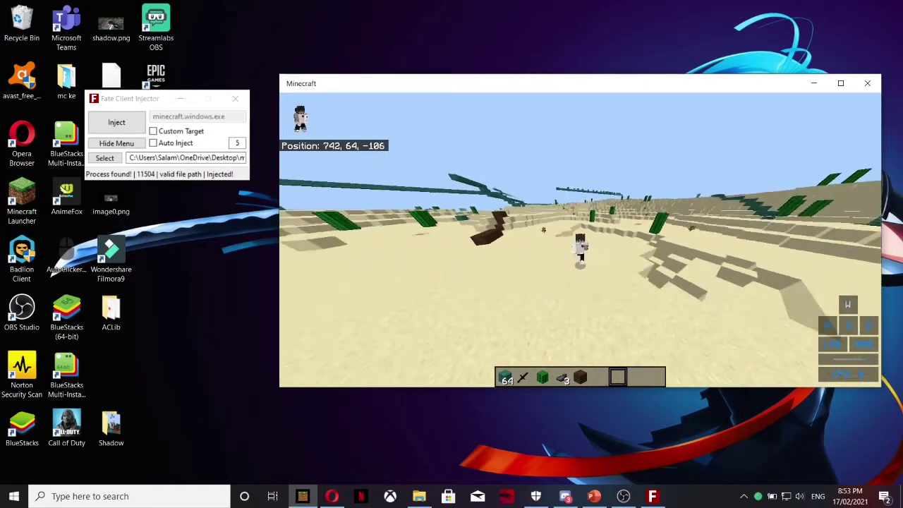
key(F5)
key(w)
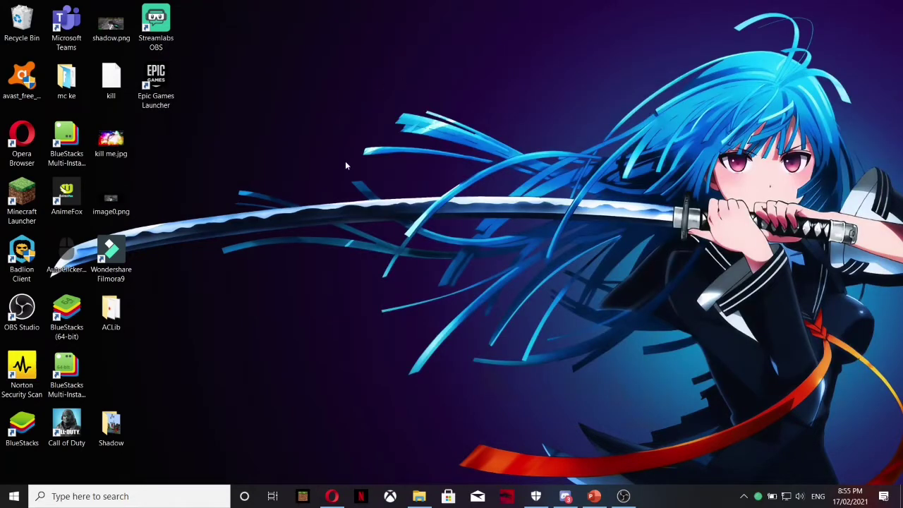
- Create a new desktop folder named idk and move it to the empty area of the desktop
right_click(414, 228)
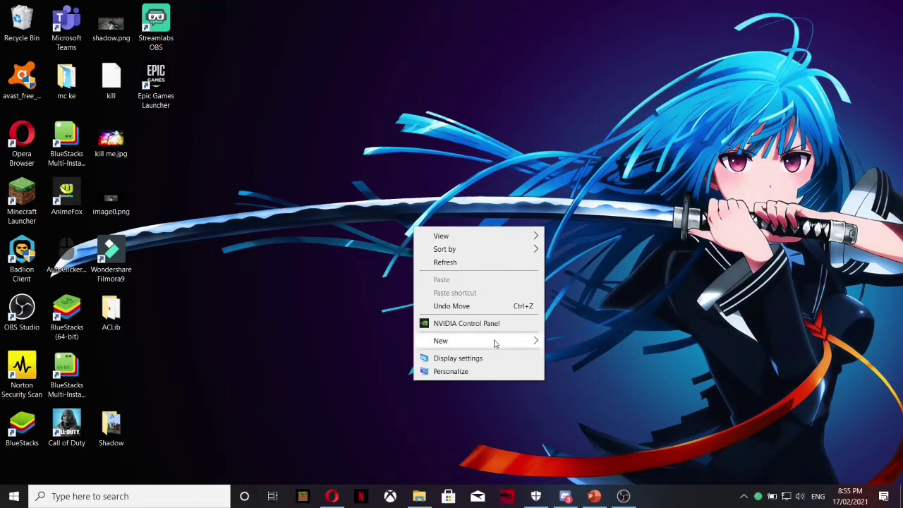
mouse_move(504, 343)
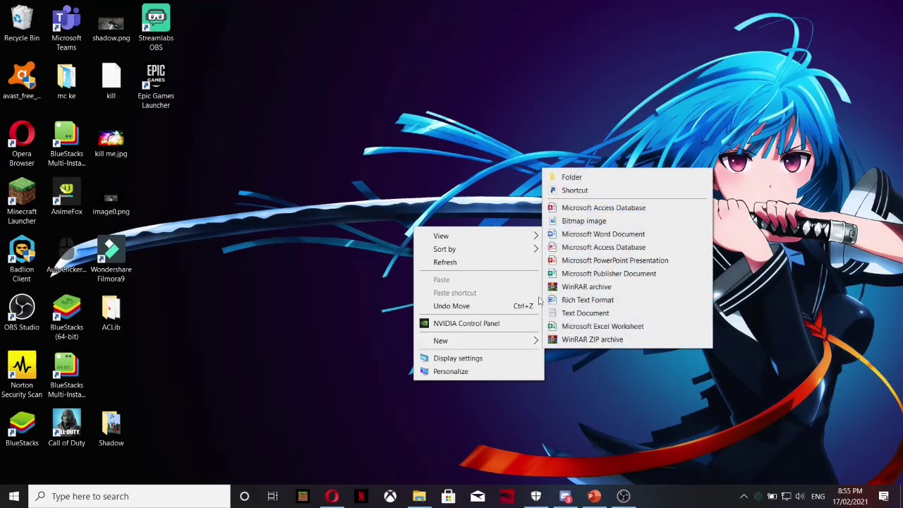
click(571, 179)
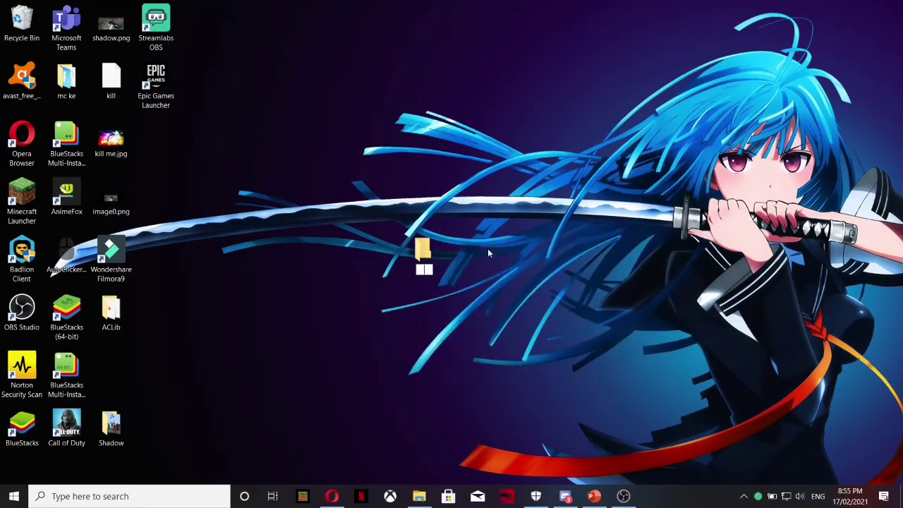
text(idk)
key(Return)
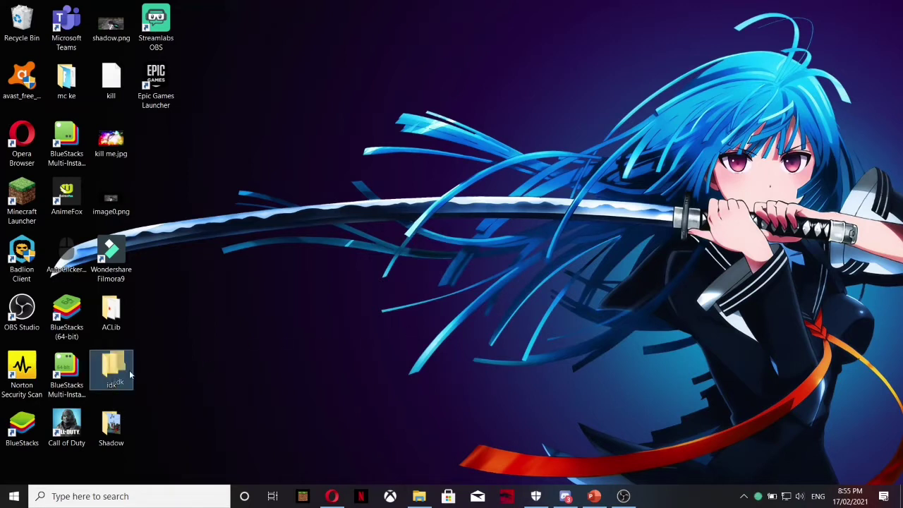
drag(129, 369, 385, 199)
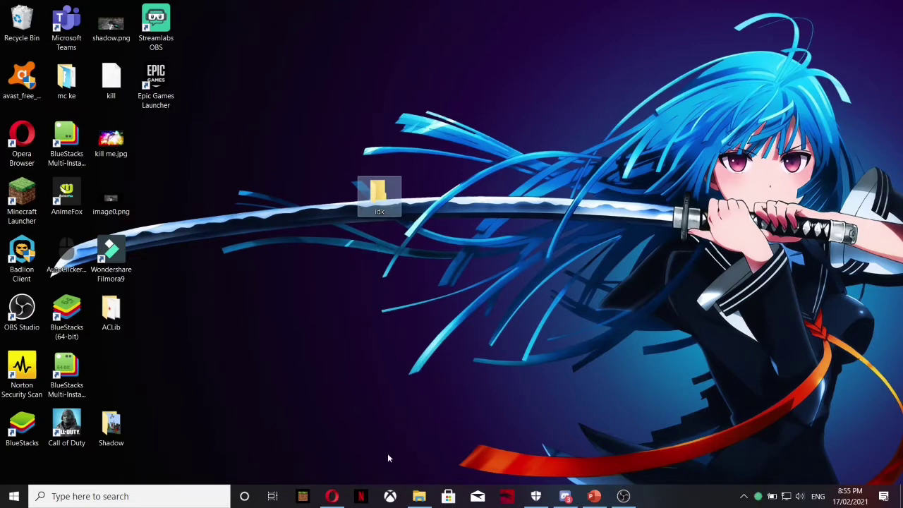
- Switch to the Fate Community server in Discord and look through its youtuber-requirements and welcome channels
click(331, 495)
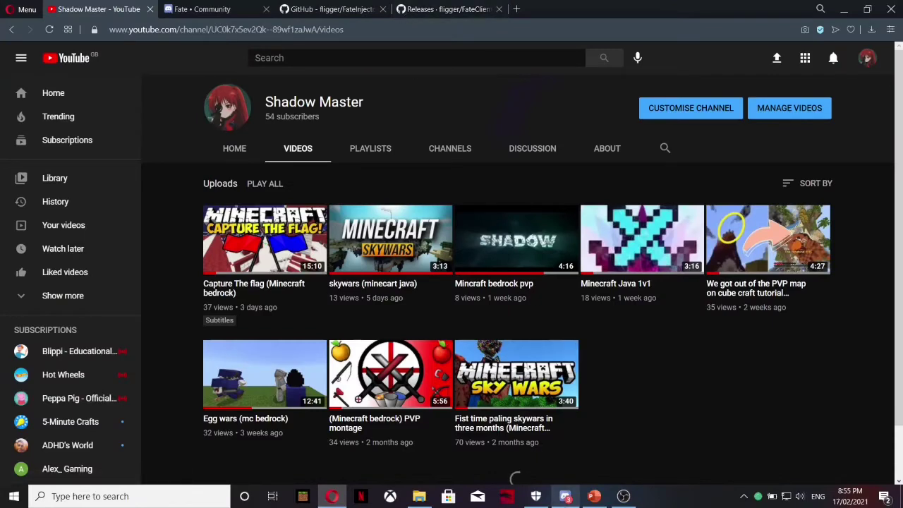
click(565, 496)
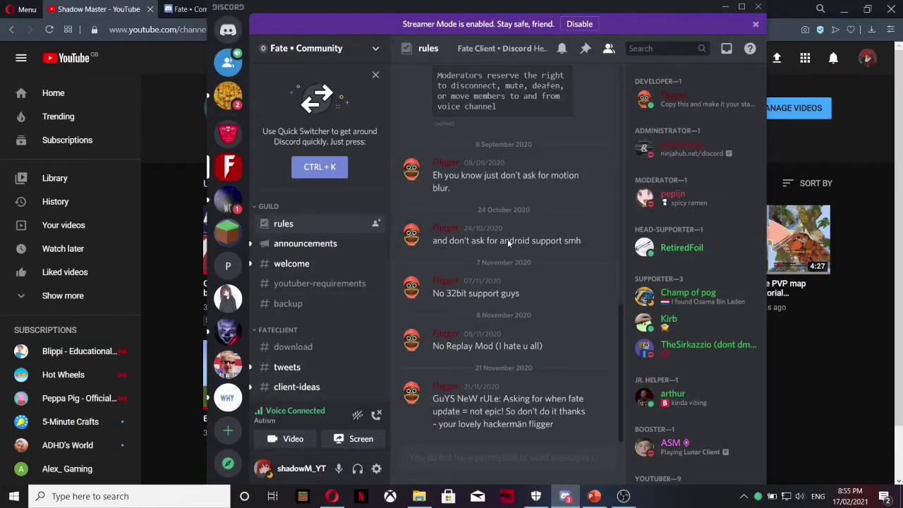
click(315, 303)
click(323, 283)
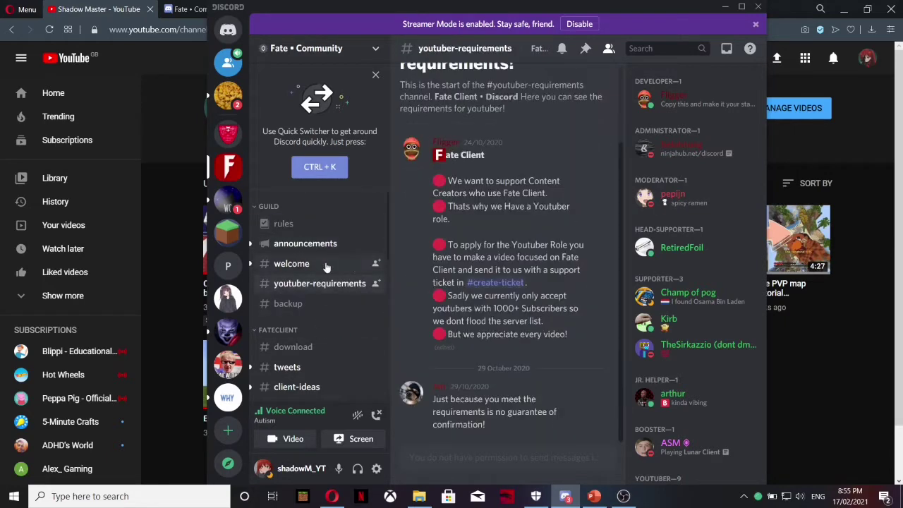
click(325, 263)
scroll(474, 200, up, 10)
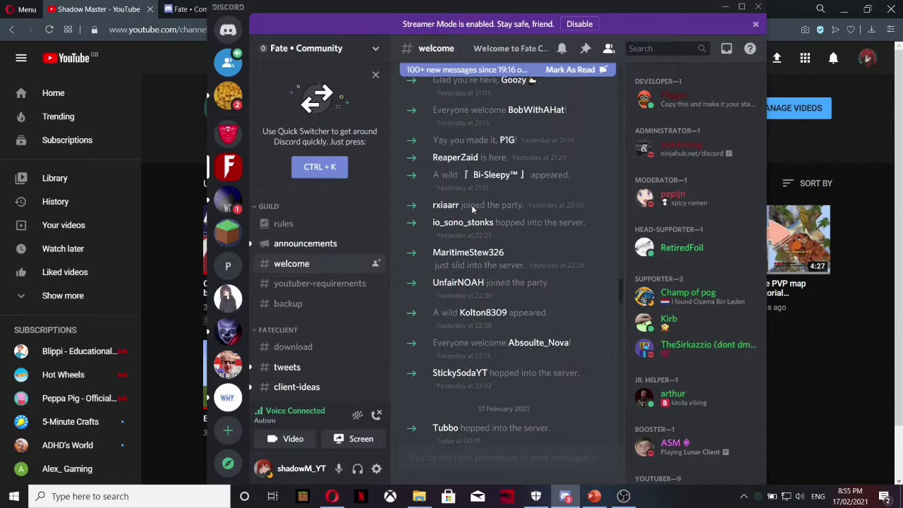
- Read the download channel's repository link and list of required Fate Client files, and minimize Discord
click(292, 347)
scroll(490, 271, up, 5)
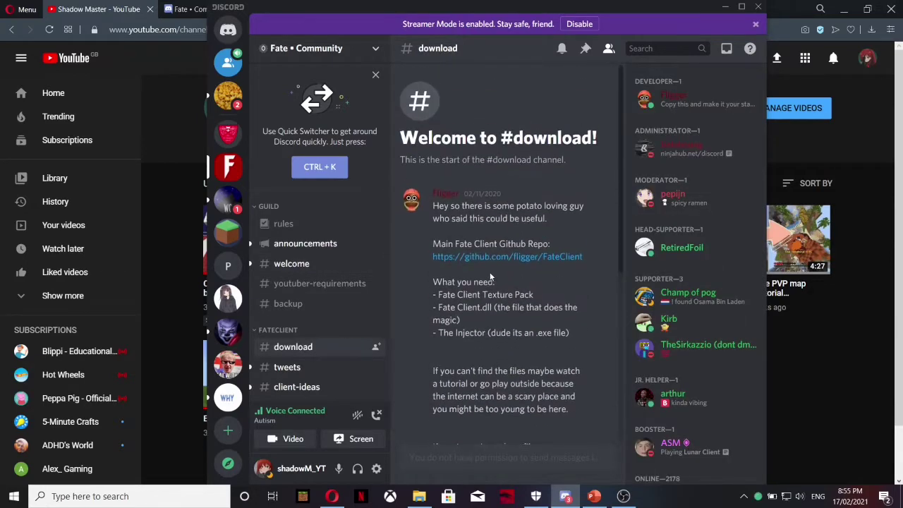
scroll(318, 353, down, 2)
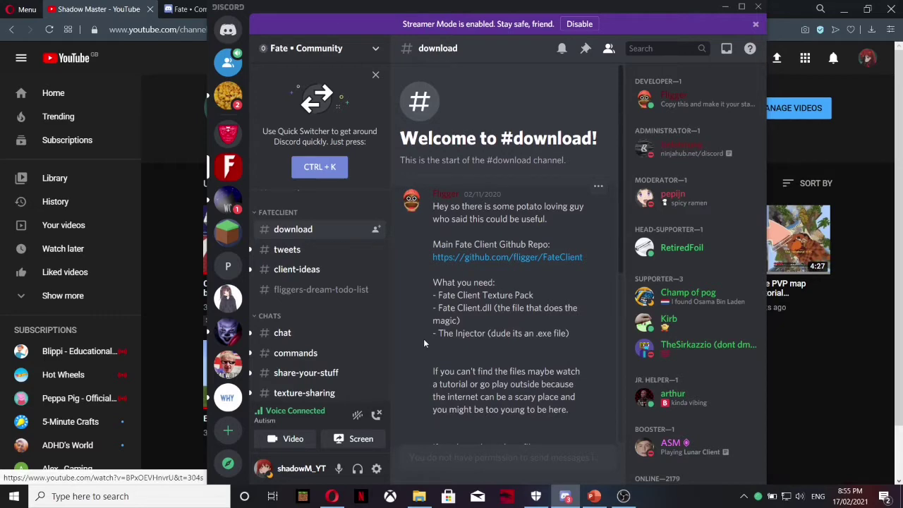
click(723, 8)
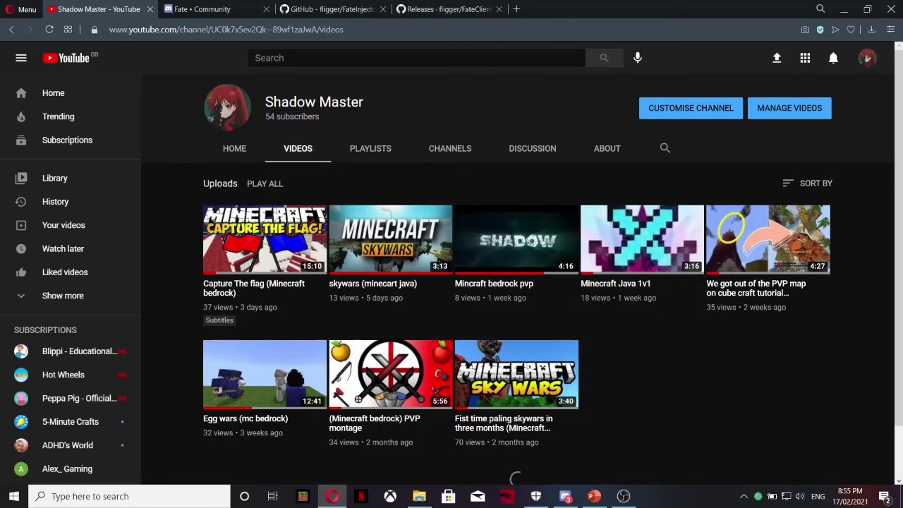
drag(276, 117, 282, 117)
double_click(289, 117)
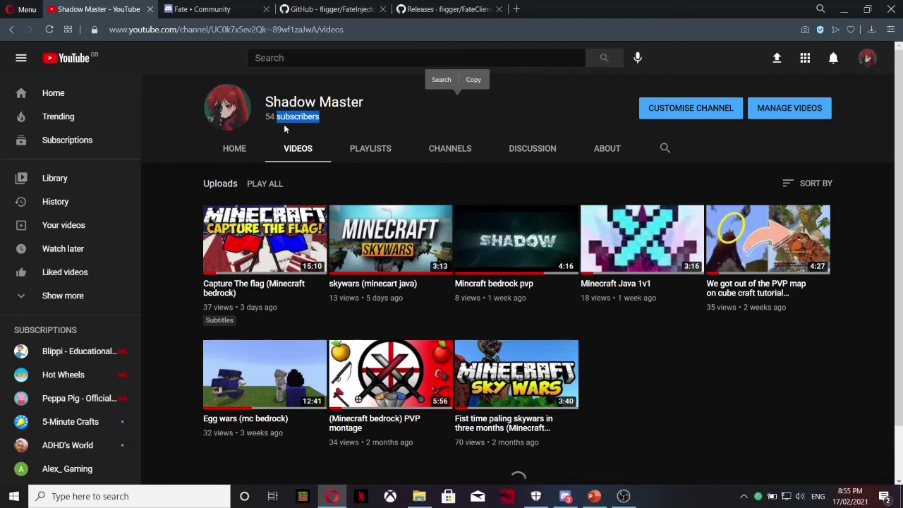
click(313, 129)
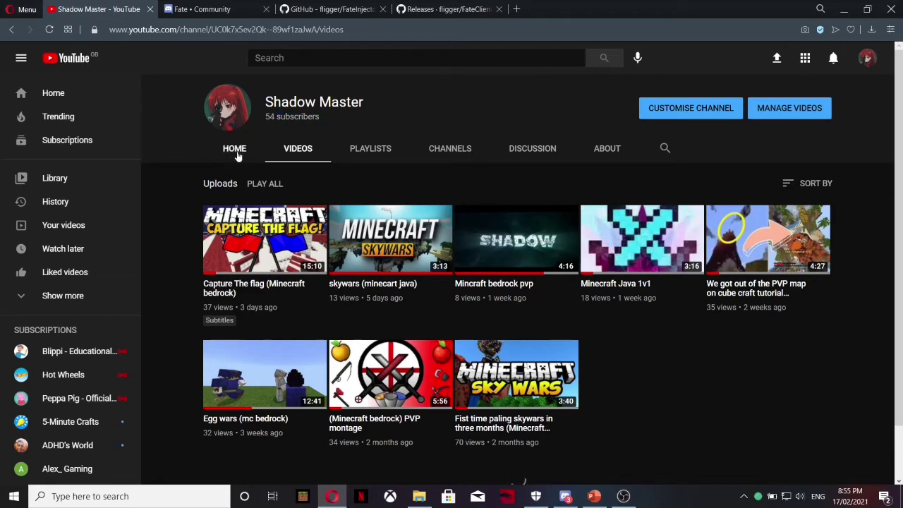
- View the FateInjector repository on GitHub, and examine the FateClient releases page down to the assets of the 360 Perspective release
click(330, 9)
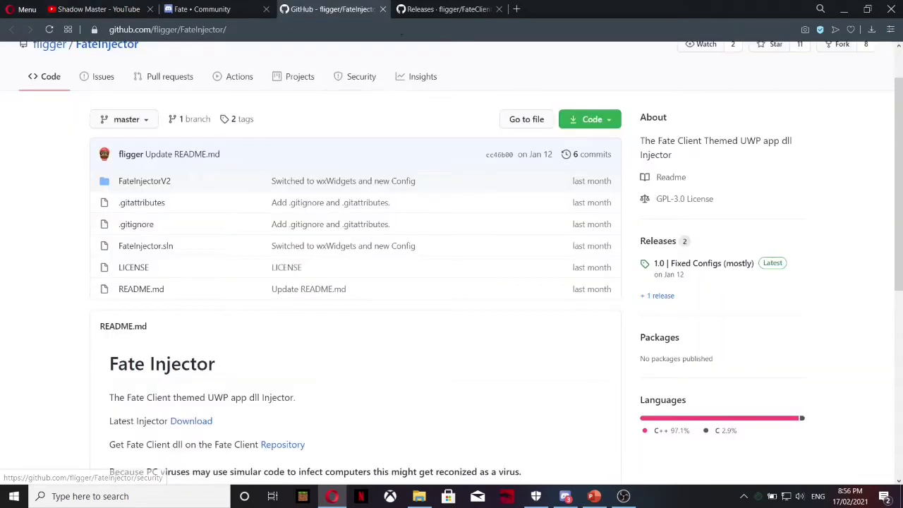
click(428, 10)
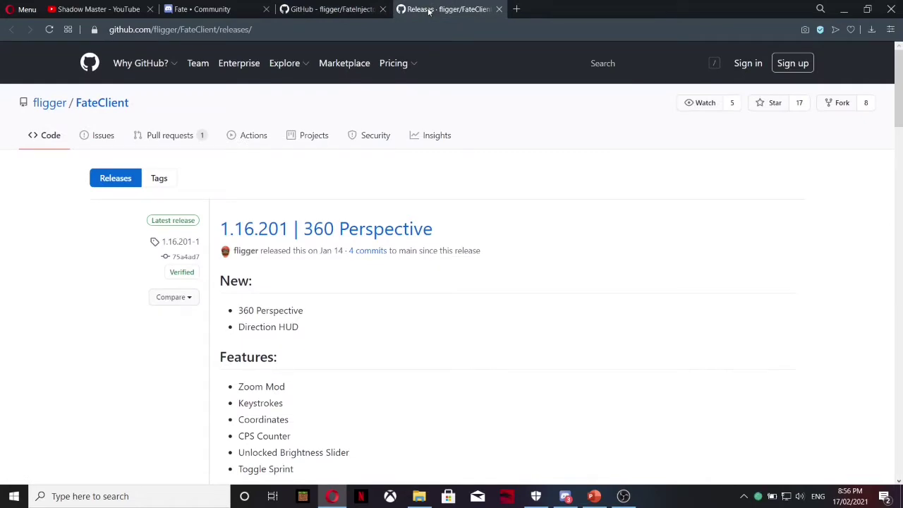
scroll(268, 253, down, 1)
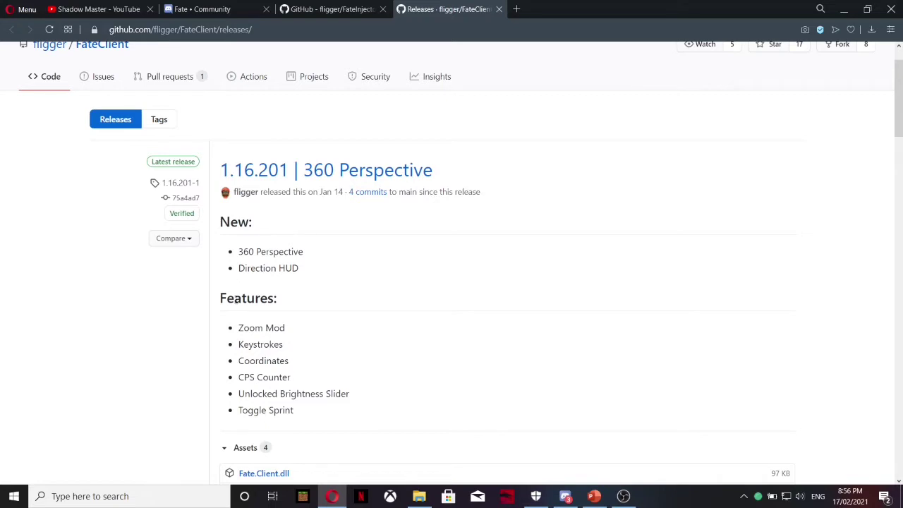
scroll(328, 303, down, 2)
scroll(282, 316, down, 1)
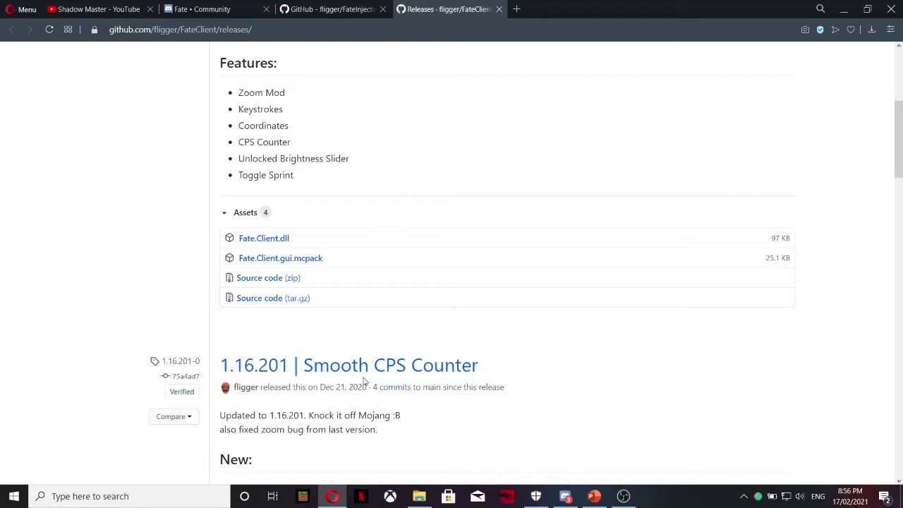
scroll(480, 366, down, 2)
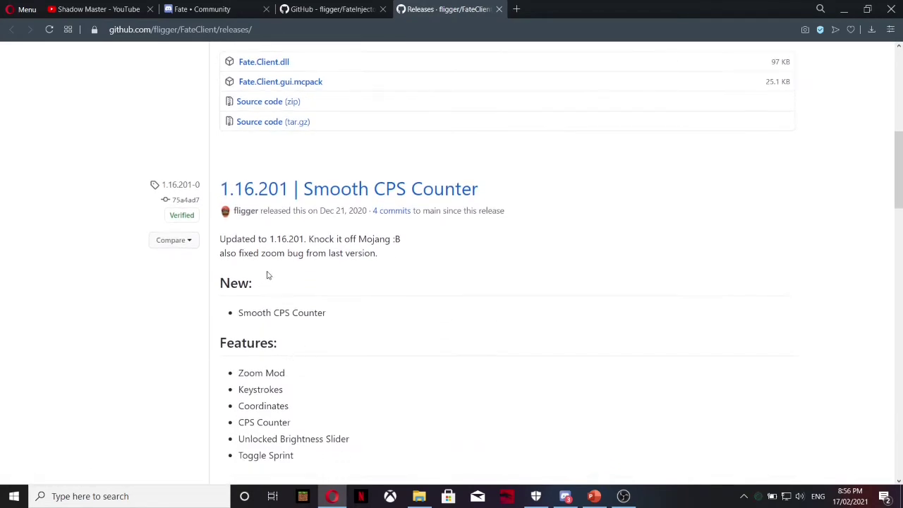
- Expand the assets list of the 1.16.201 Smooth CPS Counter release
scroll(308, 284, down, 2)
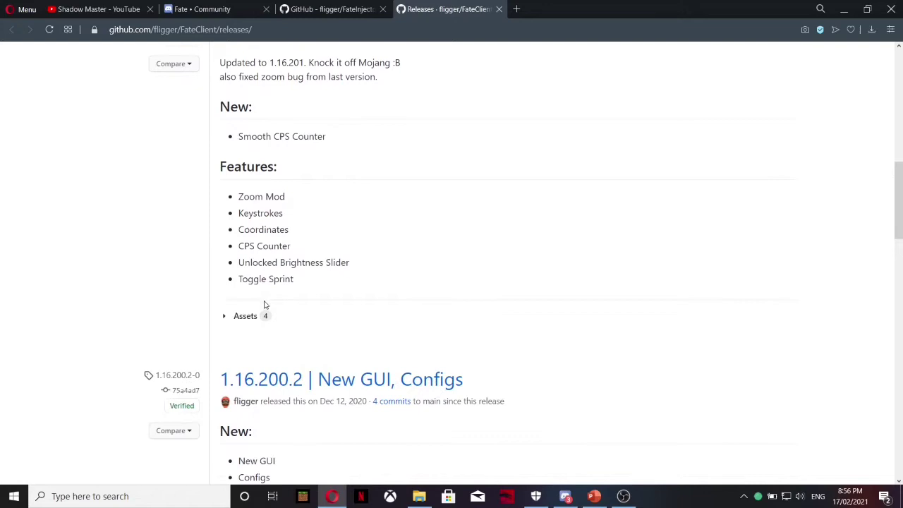
click(236, 317)
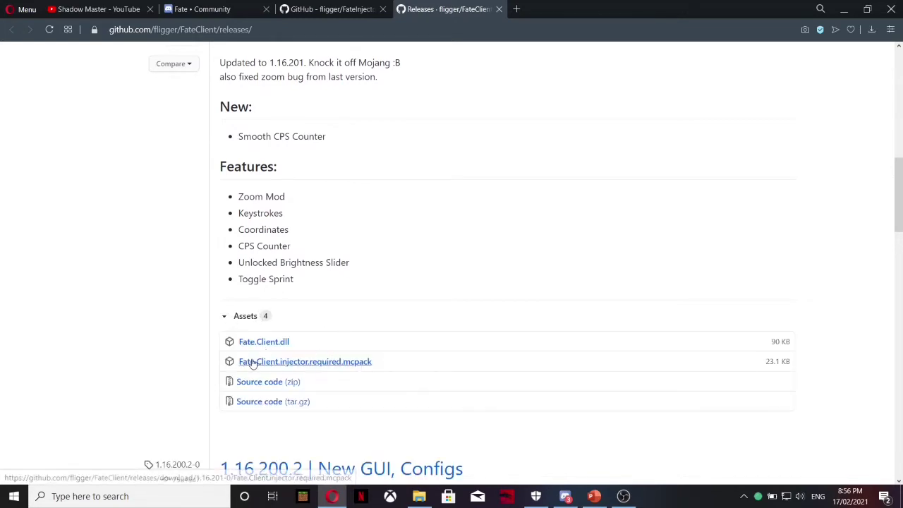
scroll(247, 303, down, 1)
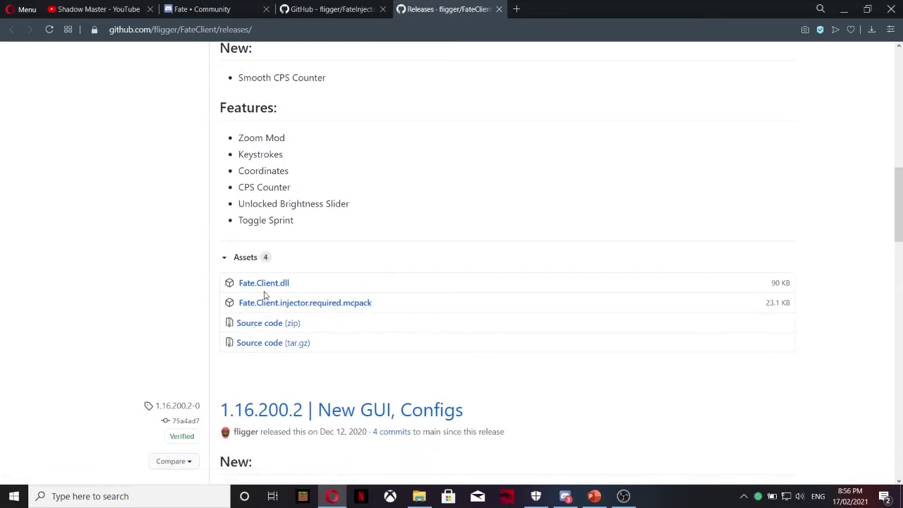
- Download Fate.Client.dll from the 1.16.201 release and save it in the idk folder on the desktop
click(258, 287)
scroll(70, 130, up, 2)
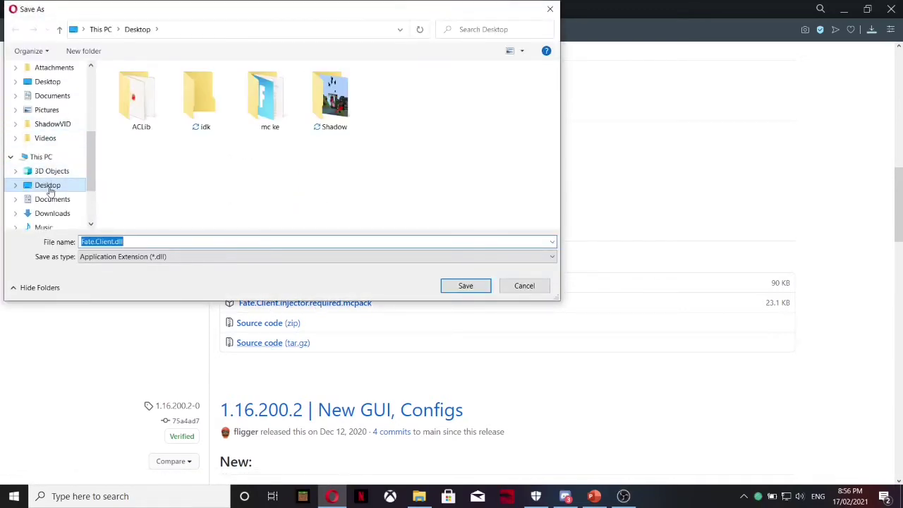
scroll(57, 201, down, 1)
click(41, 142)
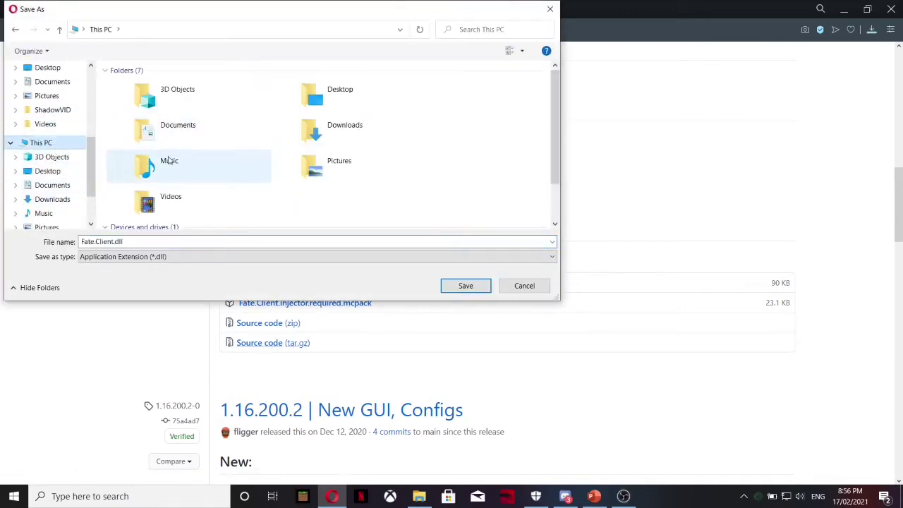
scroll(174, 176, down, 1)
scroll(63, 169, up, 1)
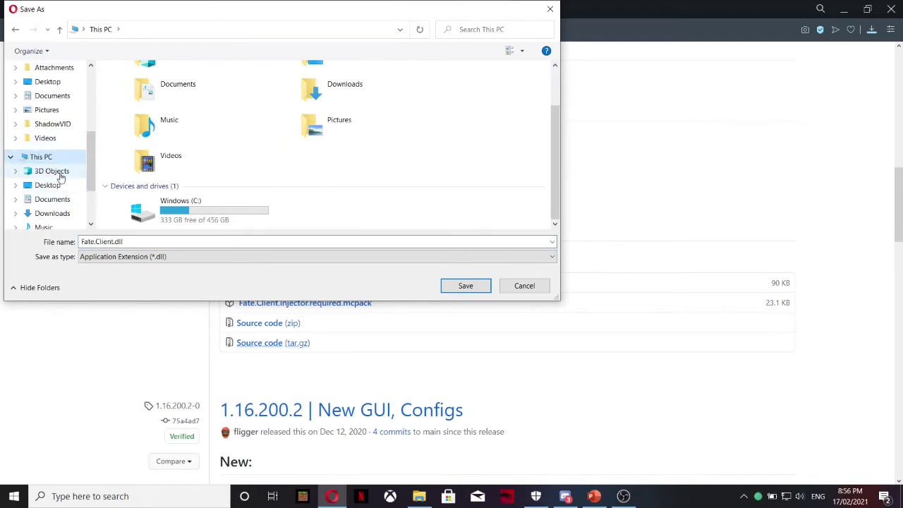
click(60, 186)
double_click(215, 132)
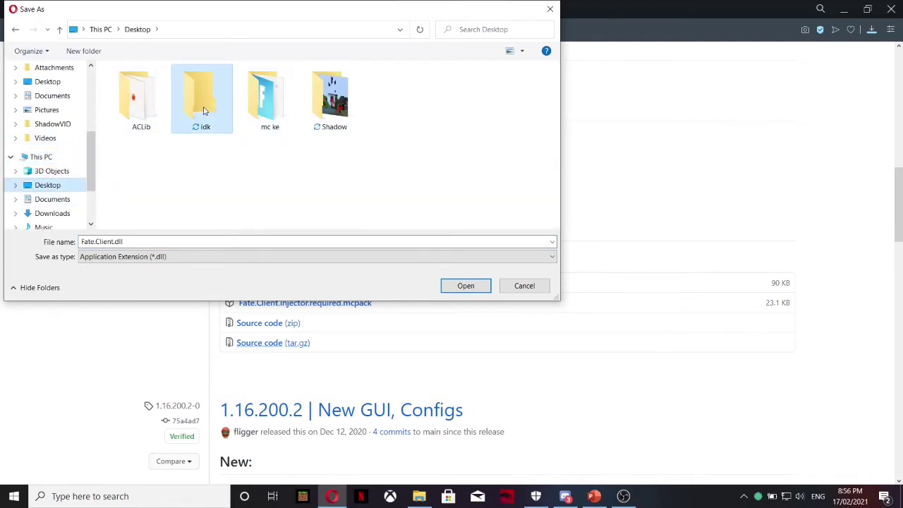
click(464, 286)
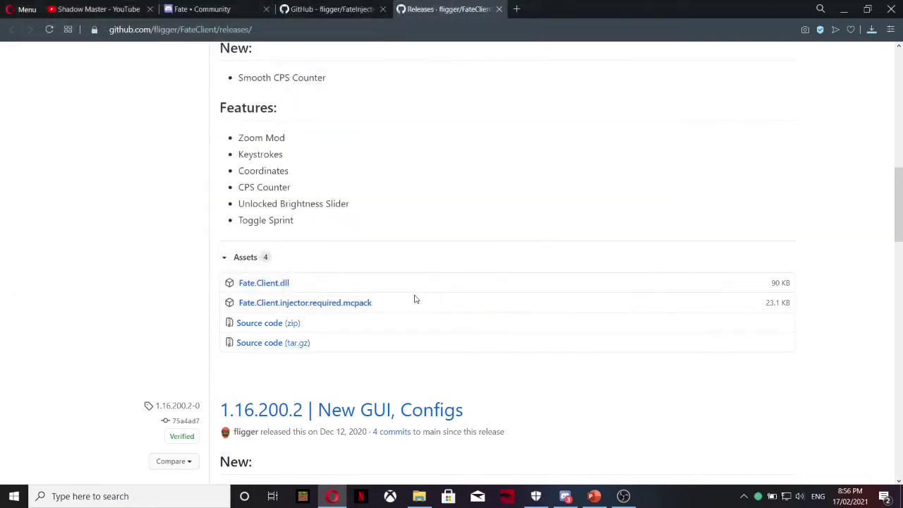
- Download the 1.16.201 release's Fate.Client.injector.required.mcpack and source code zip, and open the downloaded FateClient-1.16.201-0.zip archive
click(351, 304)
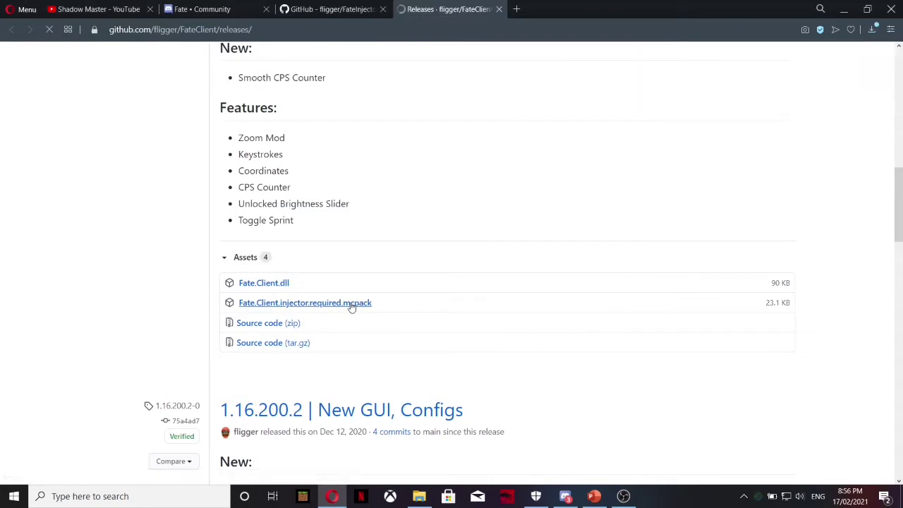
click(268, 323)
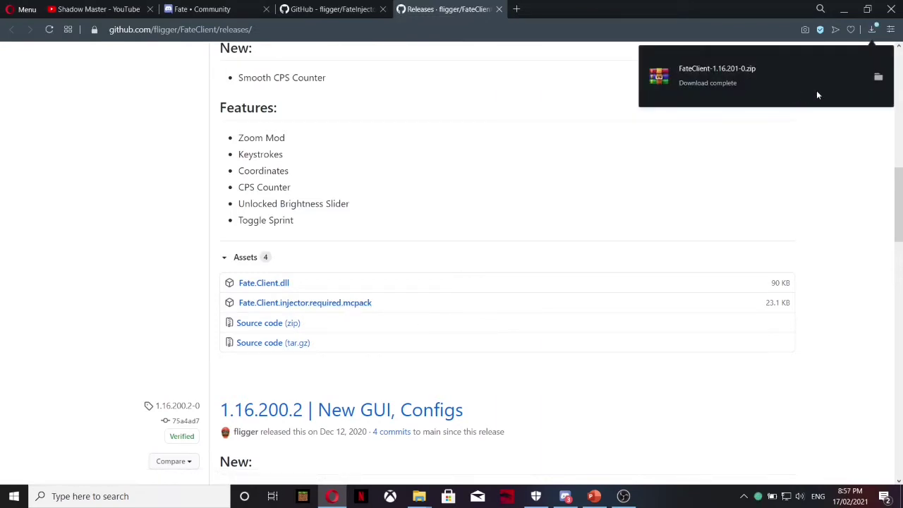
click(875, 80)
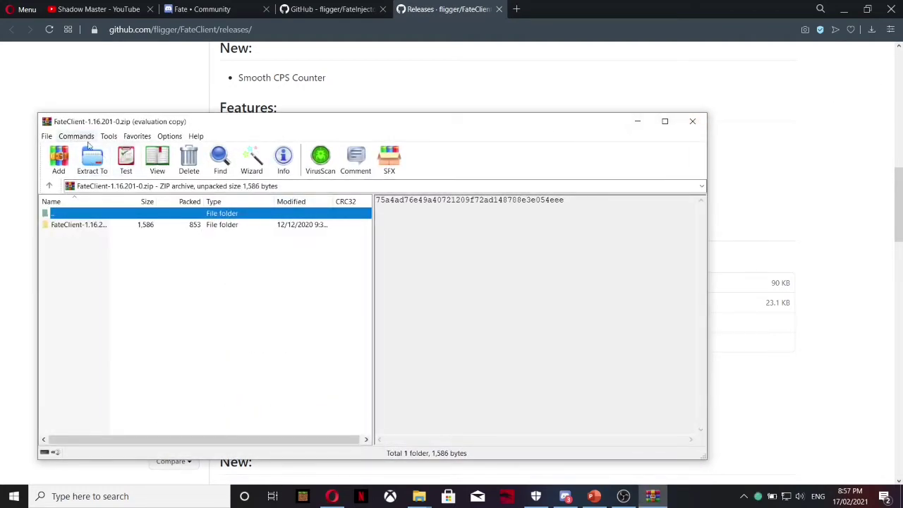
- Minimize the browser, extract the FateClient-1.16.201-0 folder from the archive onto the desktop, and place it beside the ACLib folder
click(106, 225)
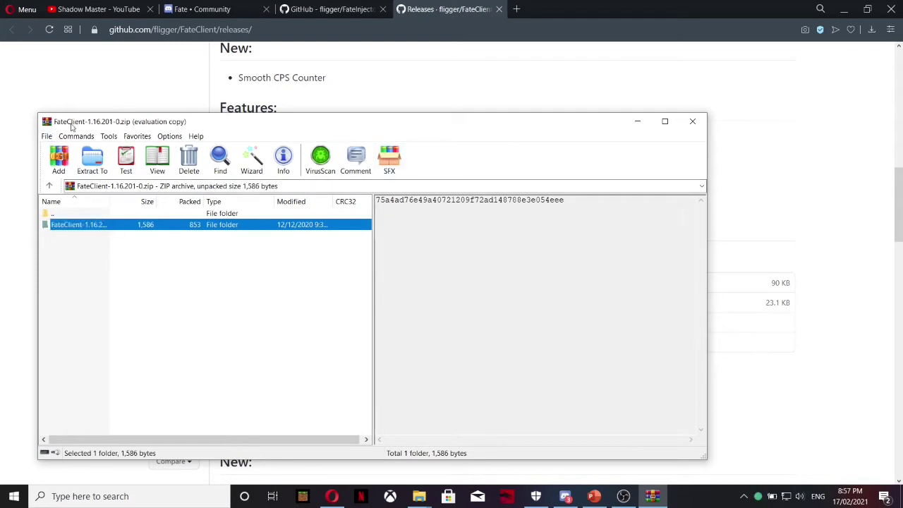
click(843, 8)
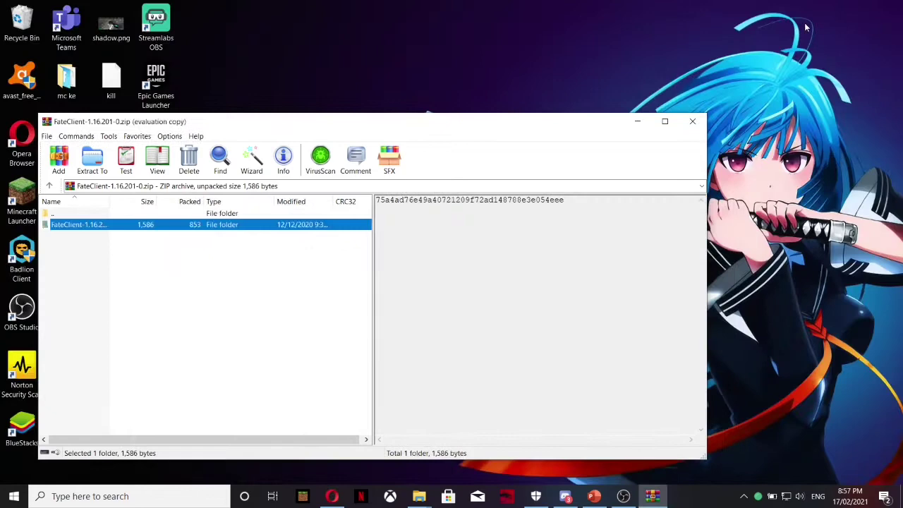
click(120, 235)
click(118, 229)
drag(370, 67, 313, 88)
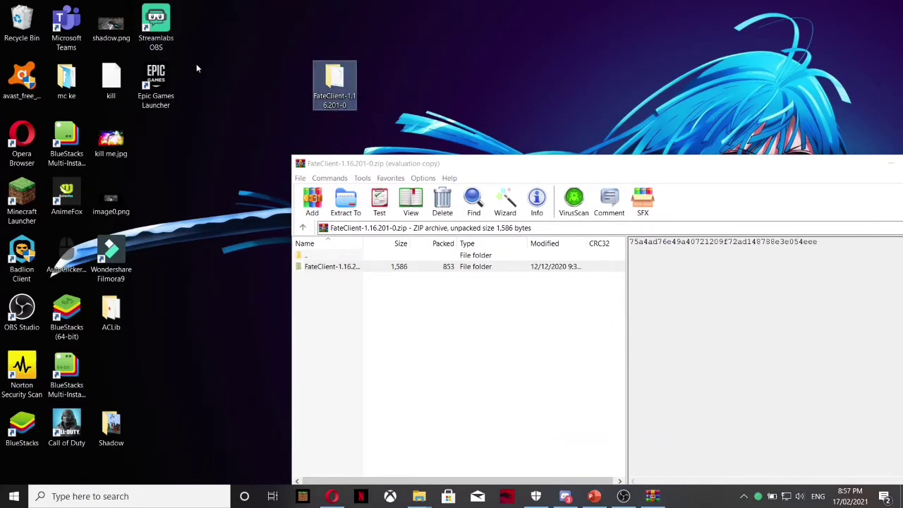
drag(336, 78, 212, 288)
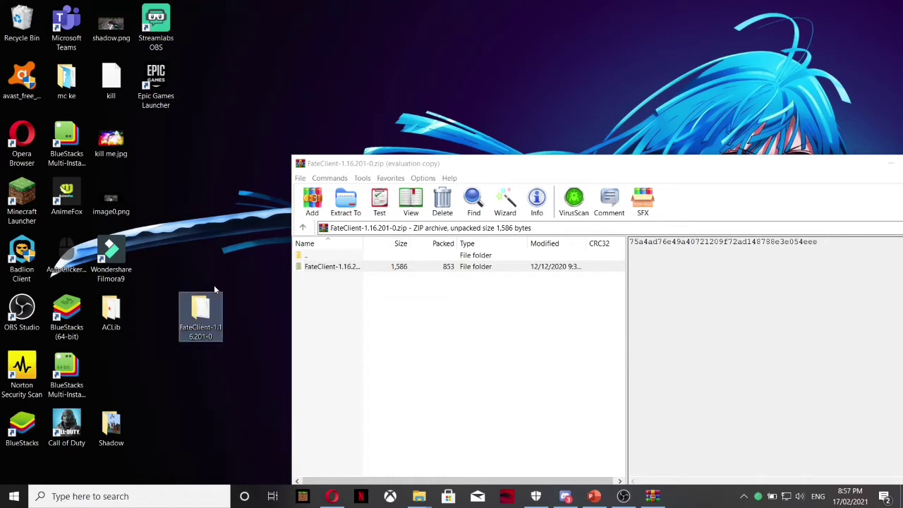
click(513, 344)
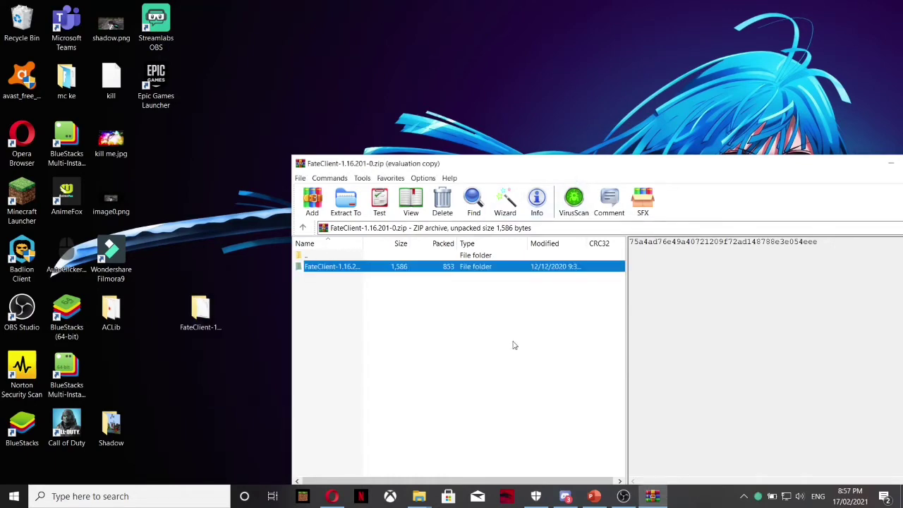
- Move the FateClient-1.16.201-0 folder from the desktop into the idk folder, and put the folder window away
drag(575, 155, 390, 353)
drag(199, 311, 384, 201)
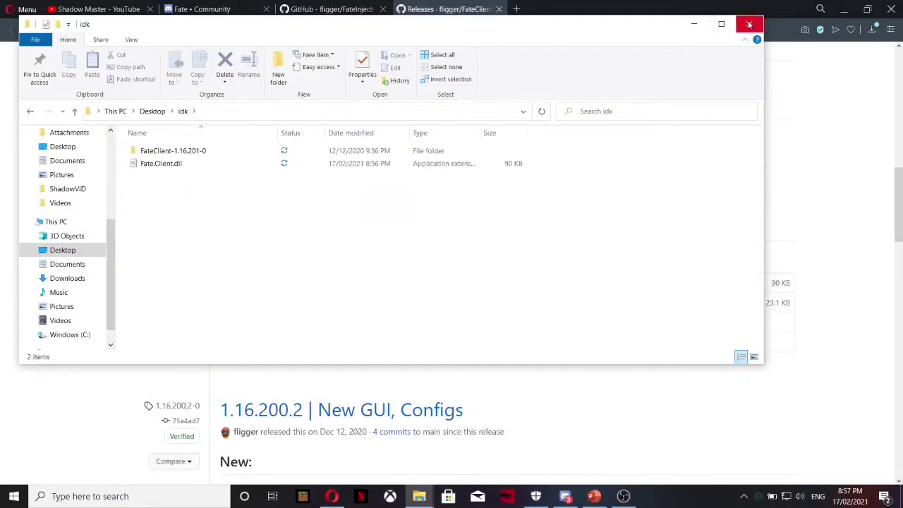
click(694, 25)
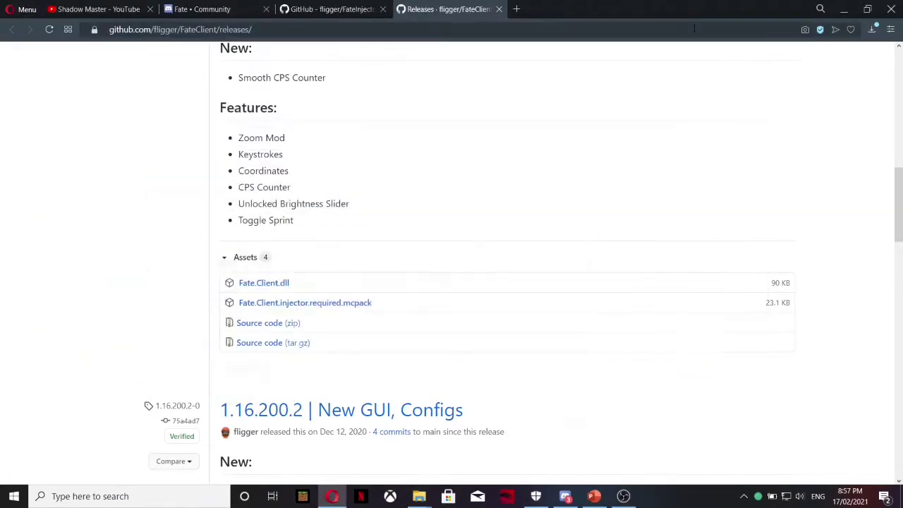
- Switch to the FateInjector repository on GitHub and read its README through the VCRUNTIME140_1.dll troubleshooting instructions
click(345, 9)
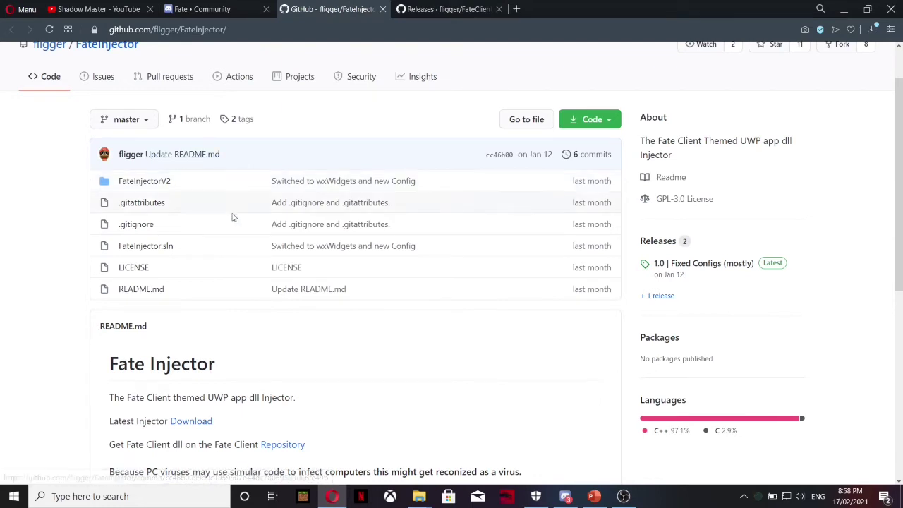
scroll(221, 252, down, 2)
scroll(218, 261, up, 3)
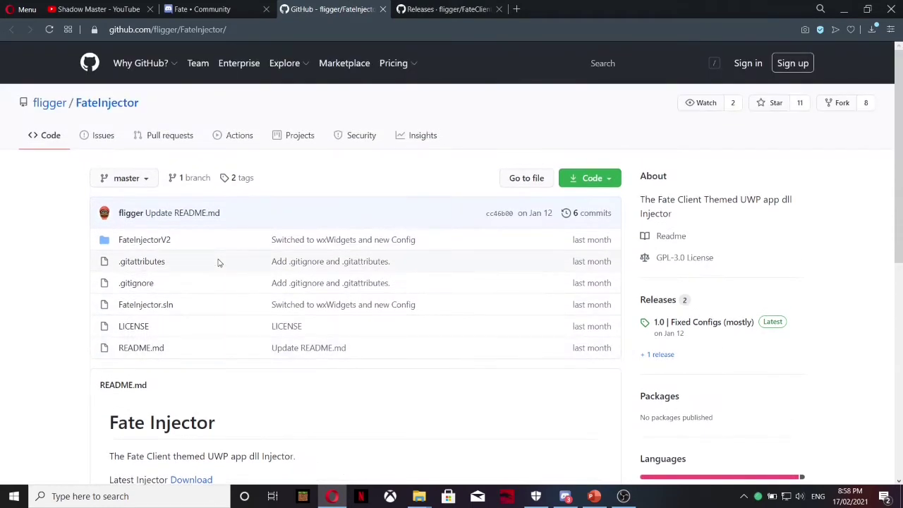
scroll(219, 263, down, 3)
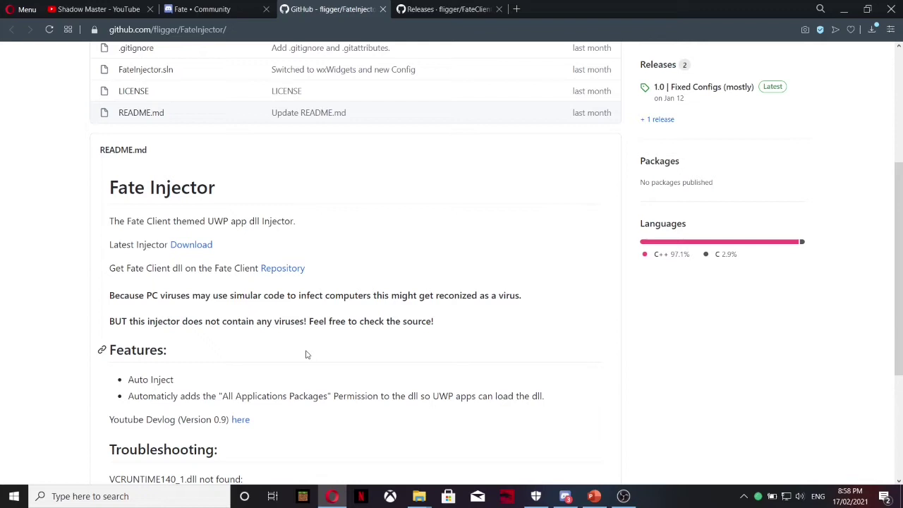
scroll(238, 347, down, 2)
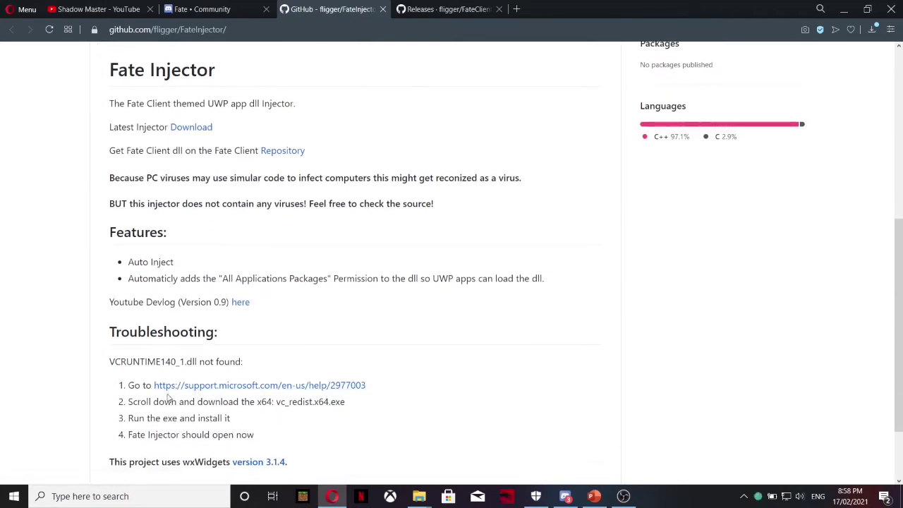
drag(131, 397, 153, 385)
- Follow the troubleshooting link to Microsoft's Visual C++ downloads page, examine its Visual Studio 2015, 2017 and 2019 redistributable downloads, and close the page
click(327, 385)
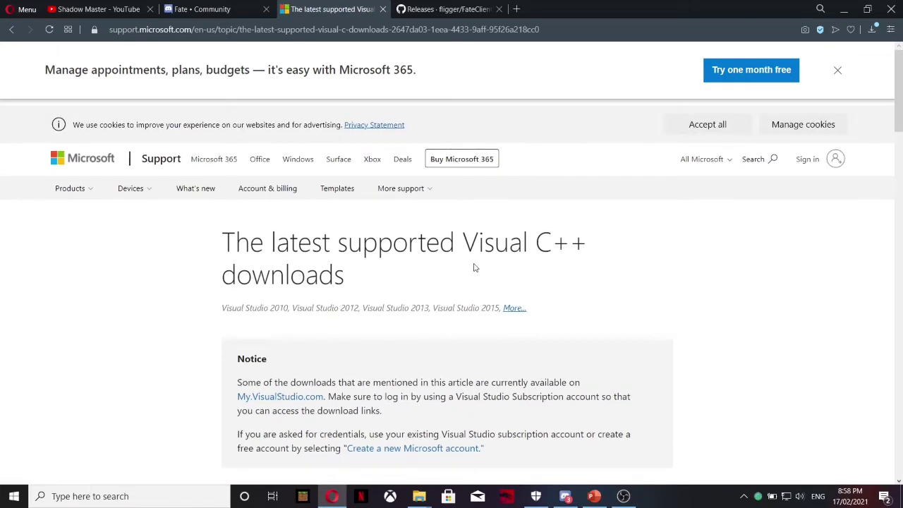
drag(462, 244, 529, 247)
click(608, 251)
scroll(527, 258, down, 1)
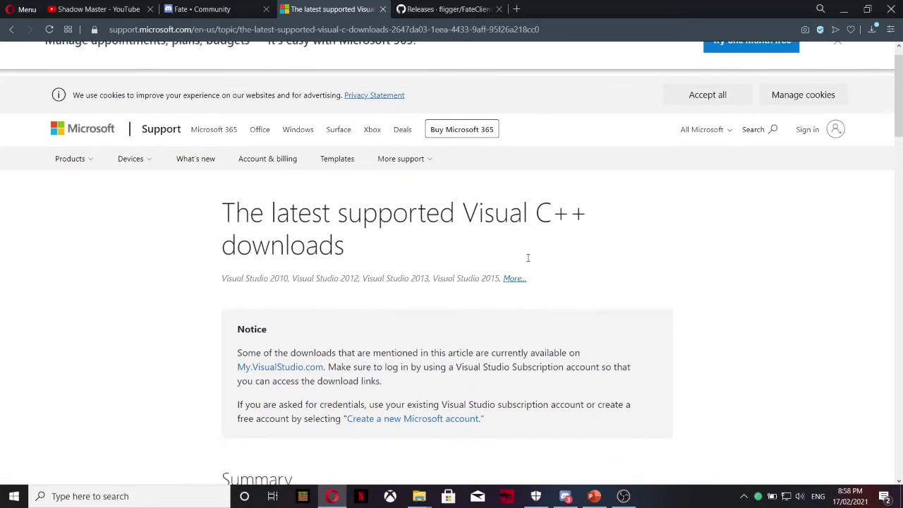
scroll(527, 258, down, 2)
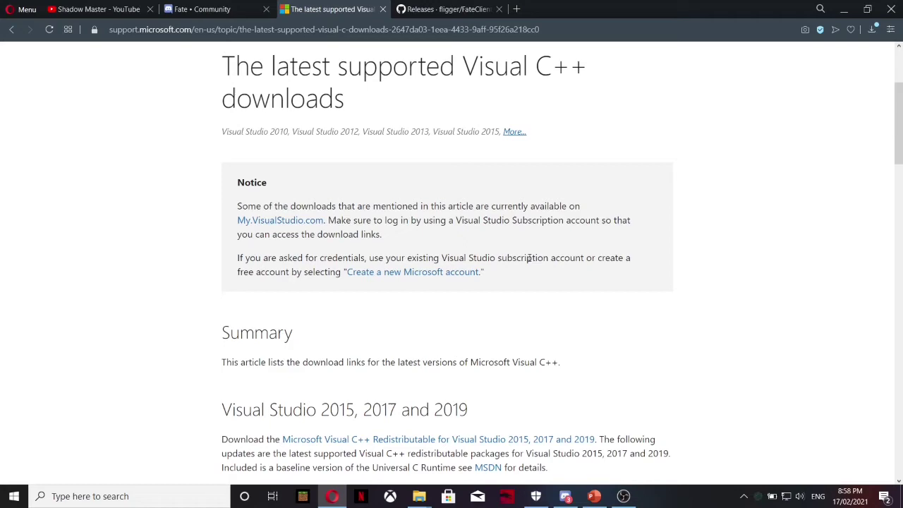
scroll(528, 257, up, 3)
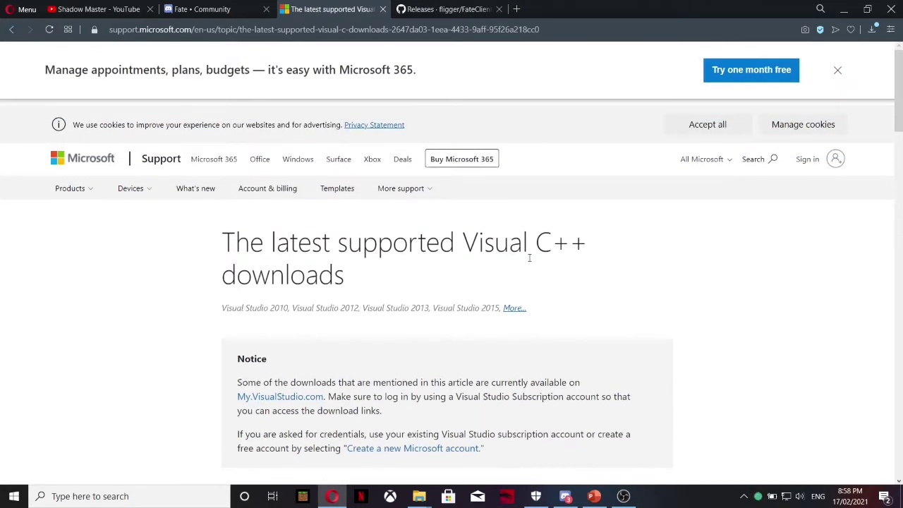
scroll(529, 258, down, 3)
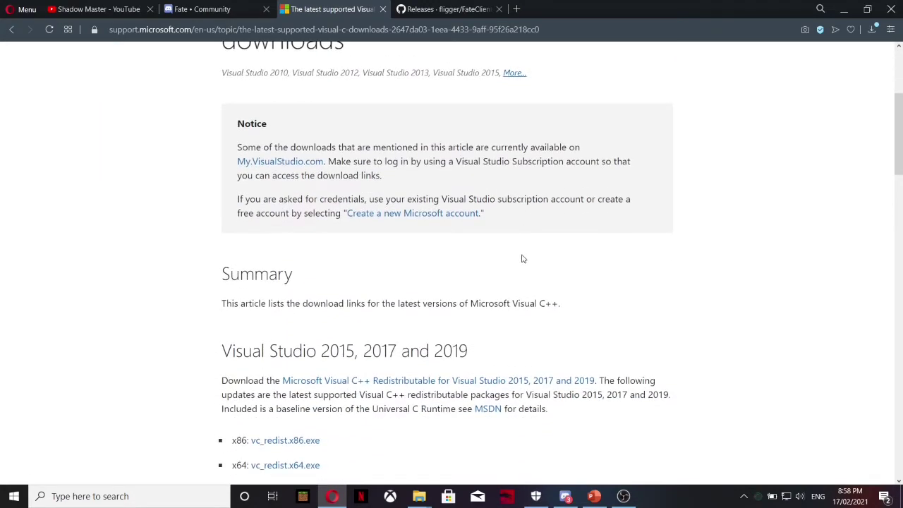
scroll(350, 328, down, 3)
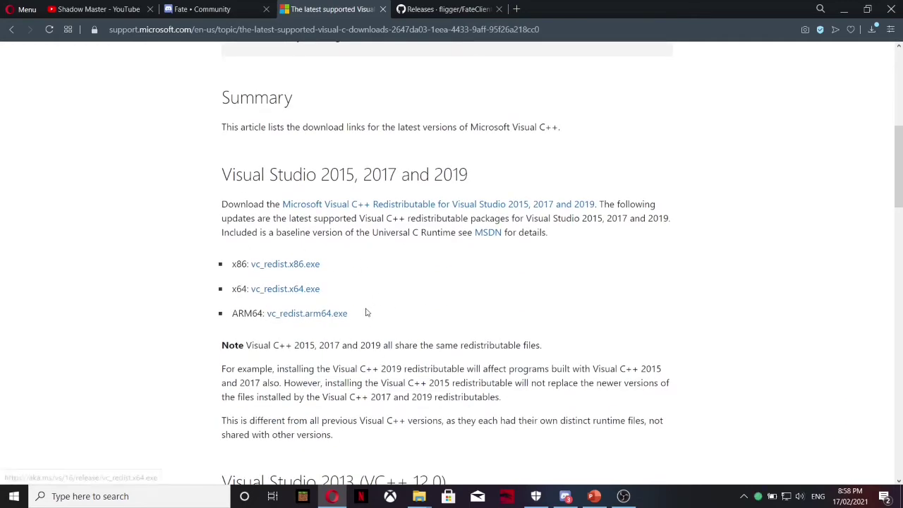
scroll(317, 304, up, 5)
key(ctrl+w)
- Download FateInjector.exe through the latest injector link in the FateInjector README and save it in the desktop's idk folder
scroll(285, 388, down, 1)
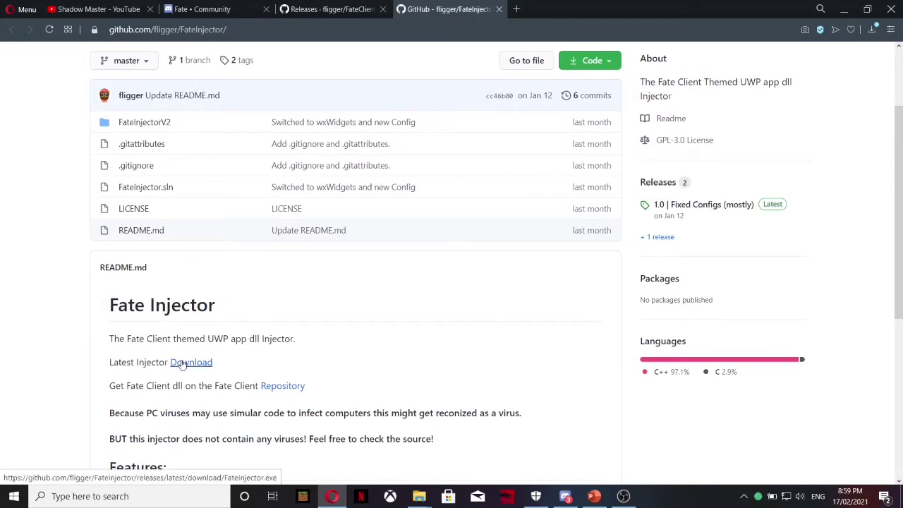
scroll(181, 364, down, 1)
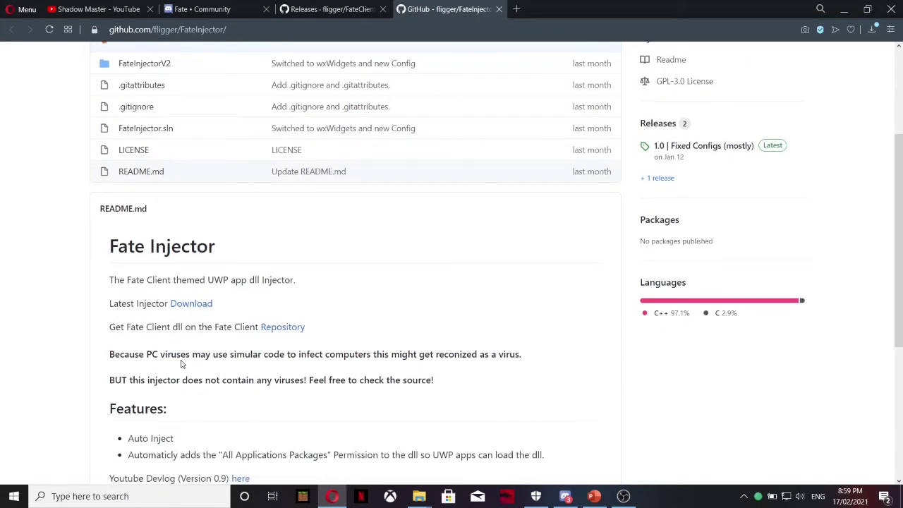
scroll(181, 363, down, 4)
scroll(215, 261, up, 3)
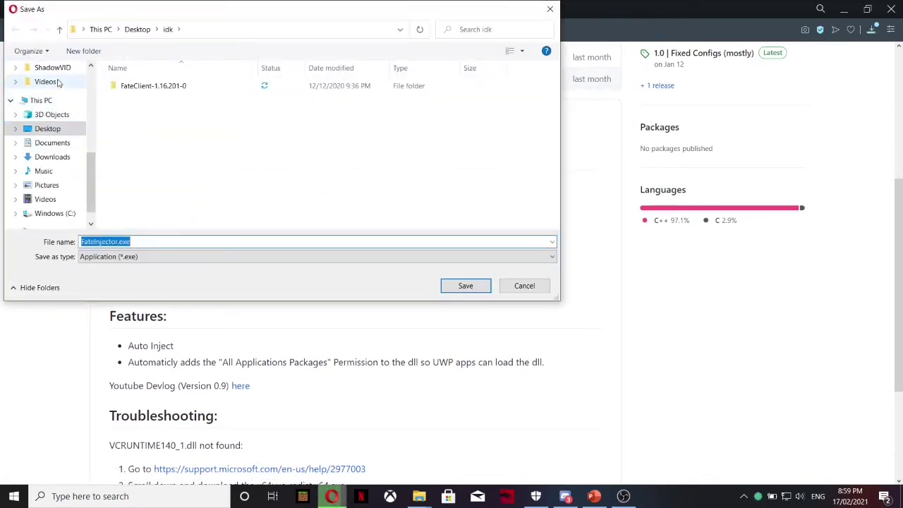
scroll(62, 111, up, 1)
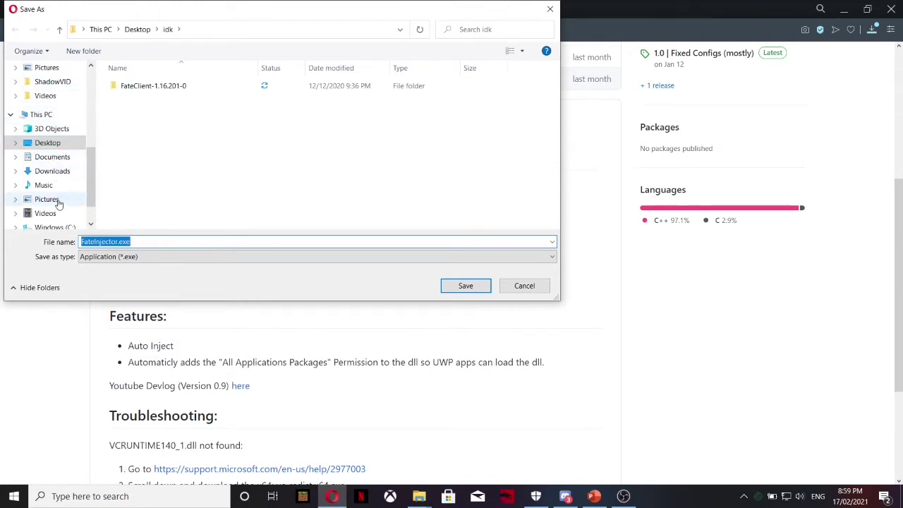
click(53, 144)
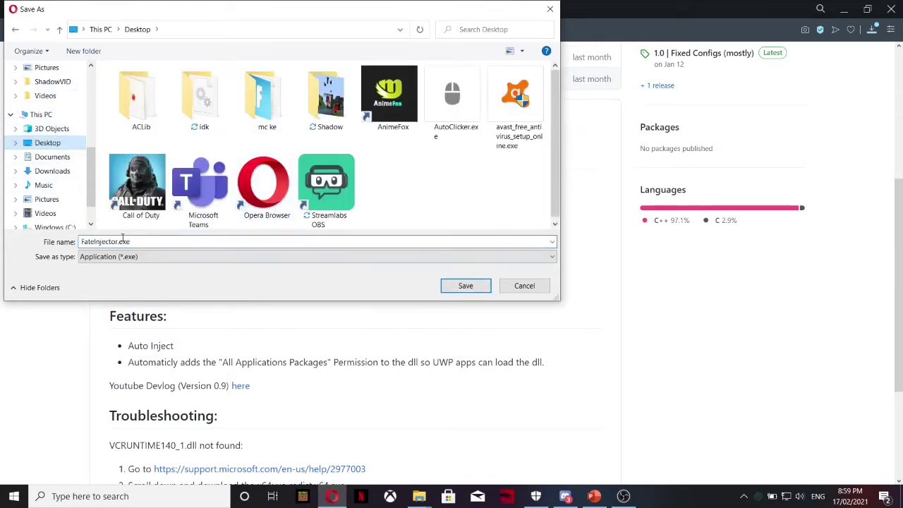
double_click(203, 108)
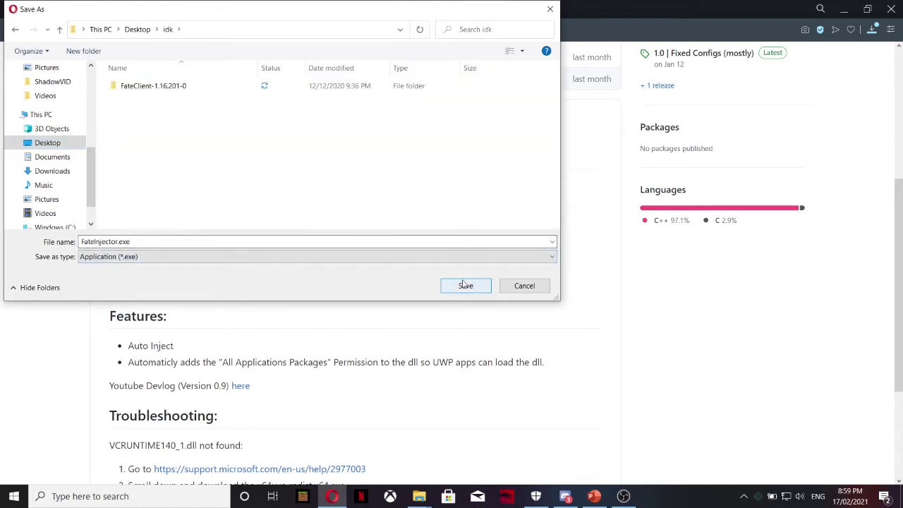
click(39, 142)
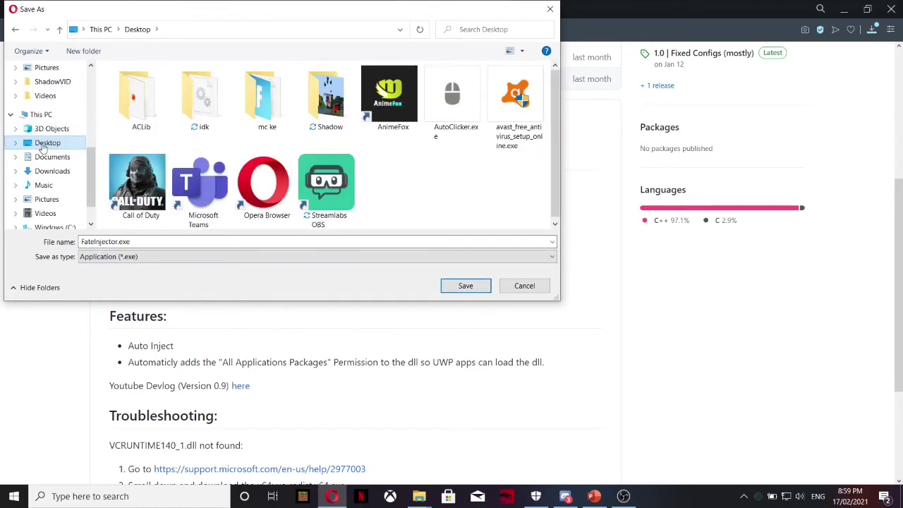
double_click(225, 108)
click(465, 285)
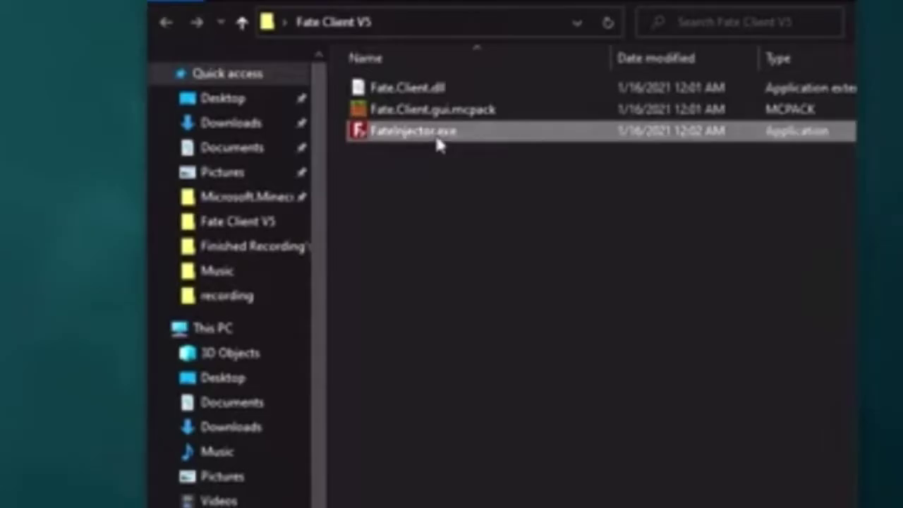
- Launch FateInjector.exe, allow it to run despite the SmartScreen block, and put the idk folder window away
double_click(437, 134)
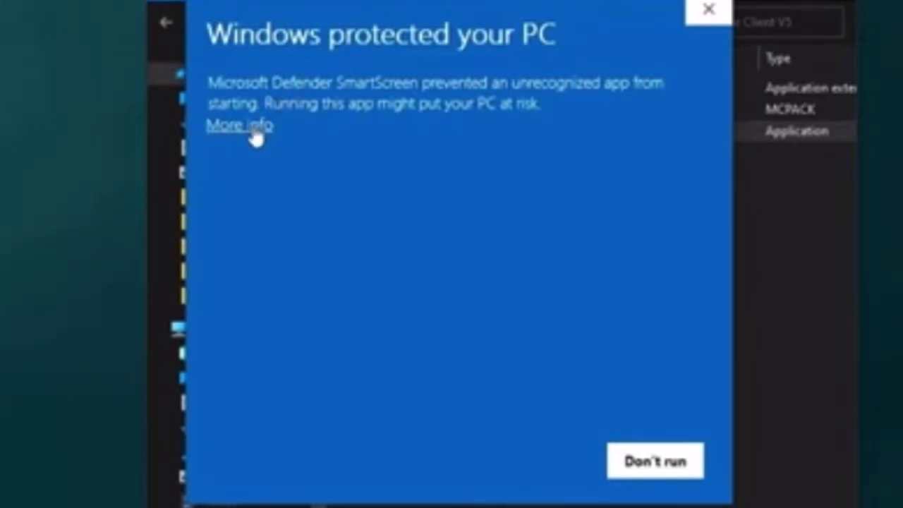
click(251, 125)
click(530, 461)
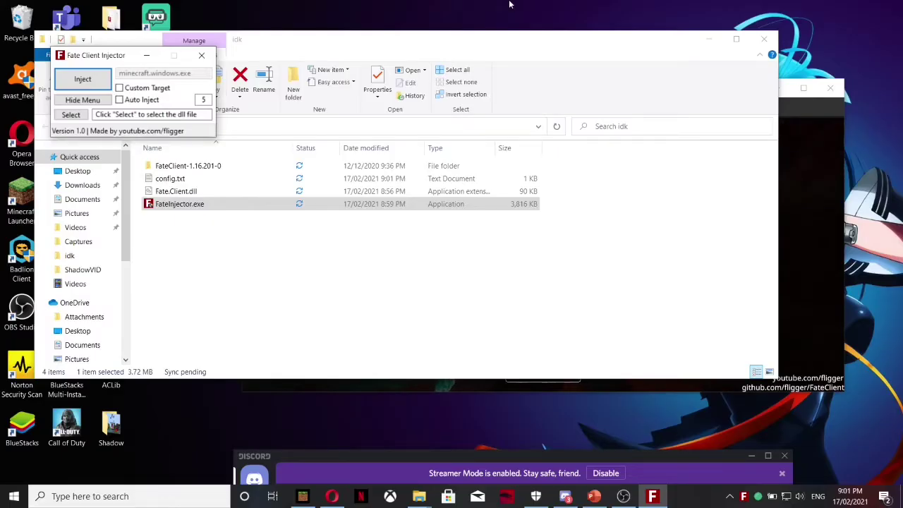
click(701, 40)
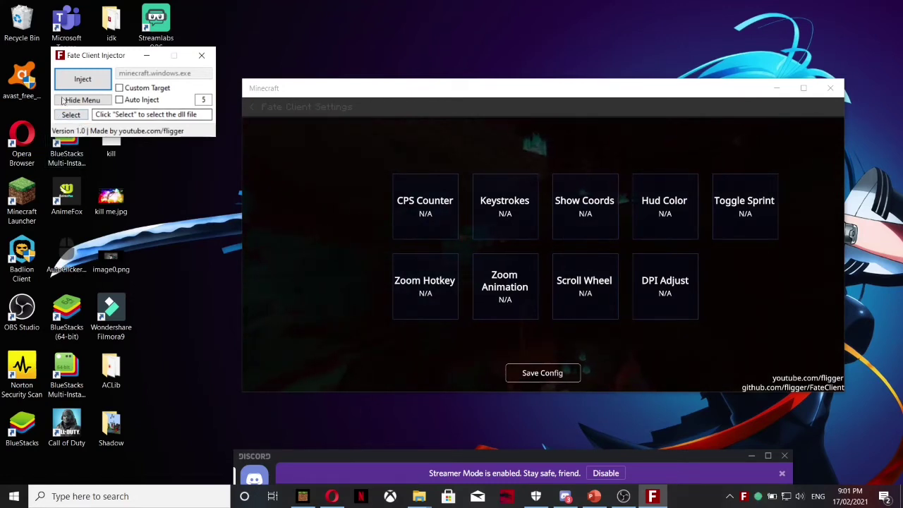
- Choose Fate.Client.dll from the idk folder in the injector, inject it into Minecraft, and save the Fate Client config
click(82, 79)
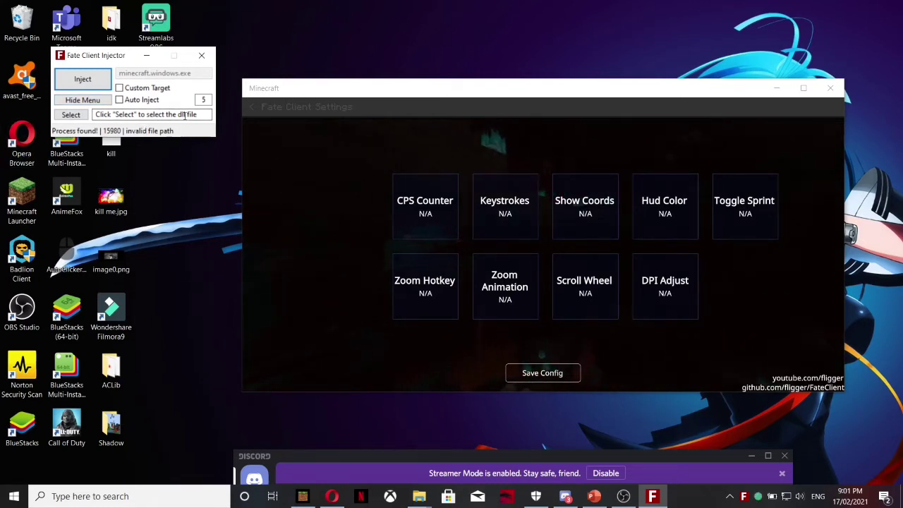
click(555, 158)
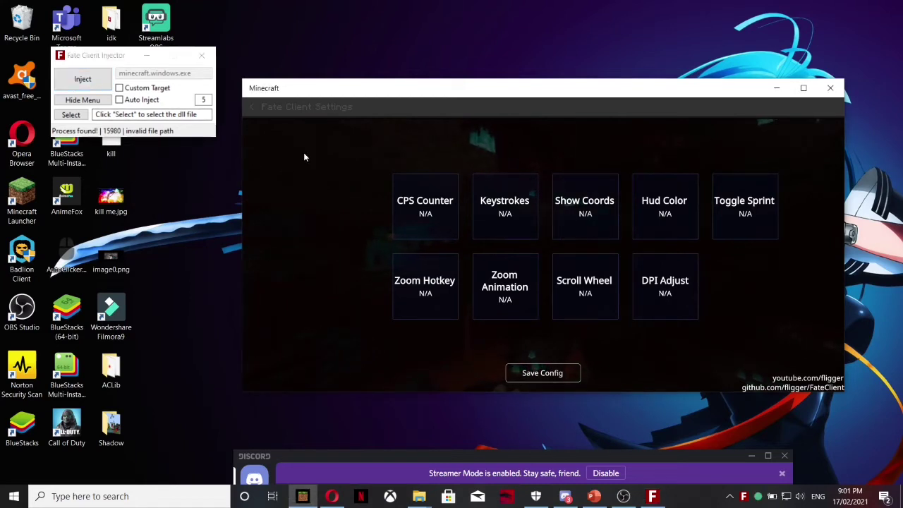
click(71, 115)
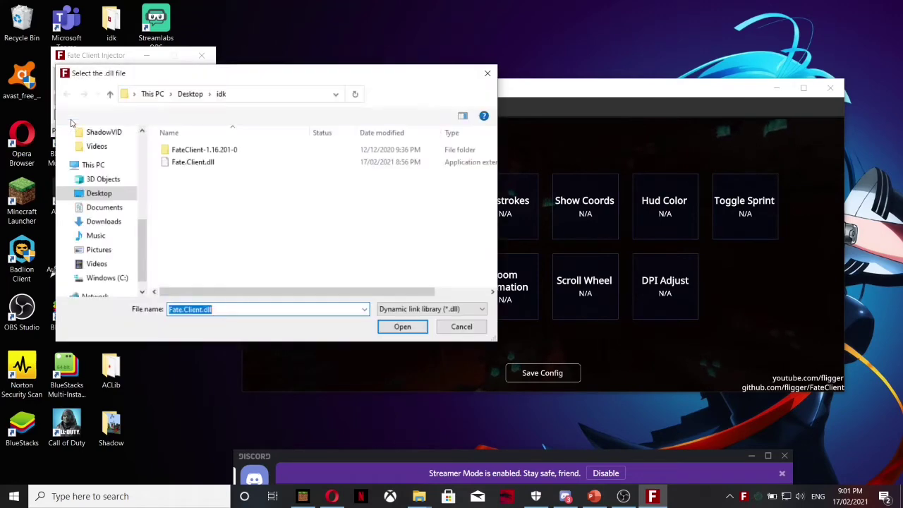
double_click(208, 163)
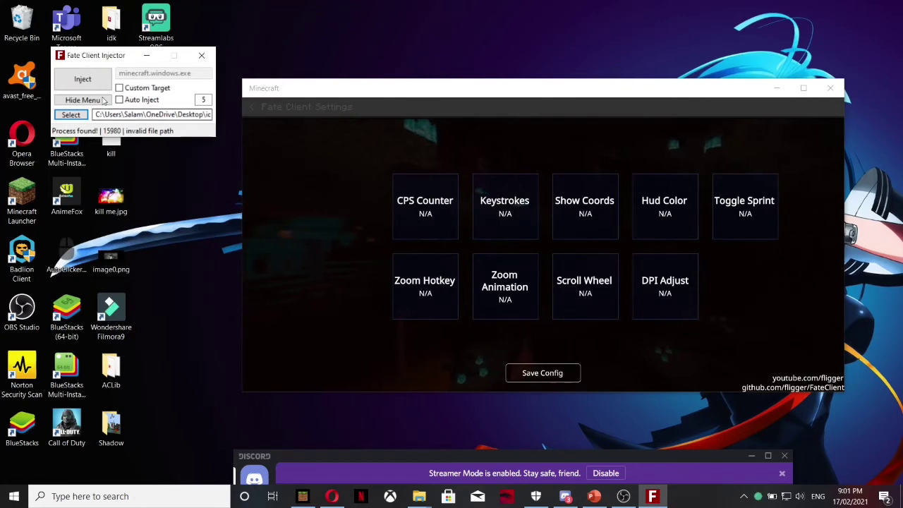
click(100, 82)
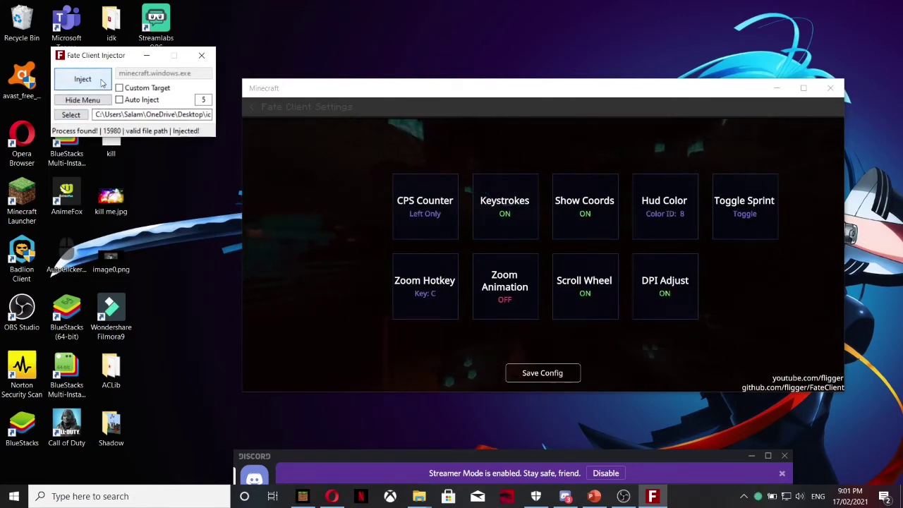
click(548, 376)
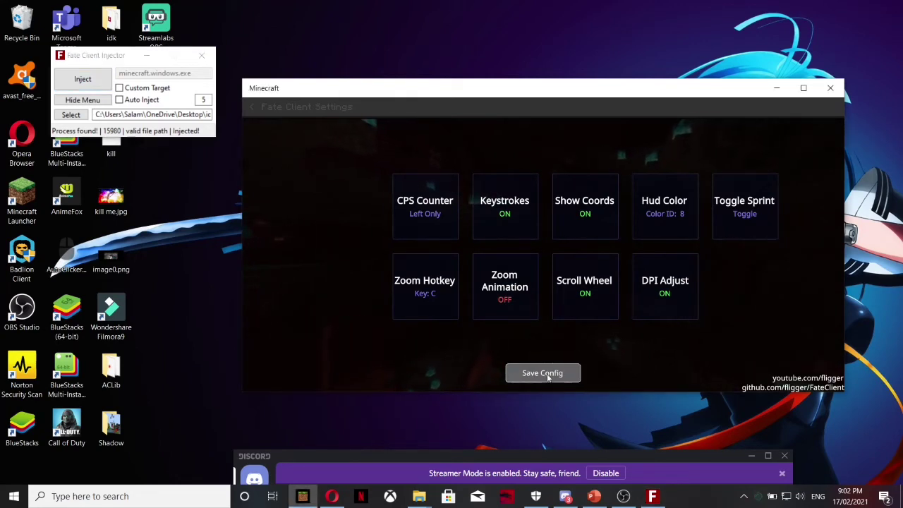
- Return to Minecraft's main menu, load the existing Creative world, and maximize the game window
click(253, 106)
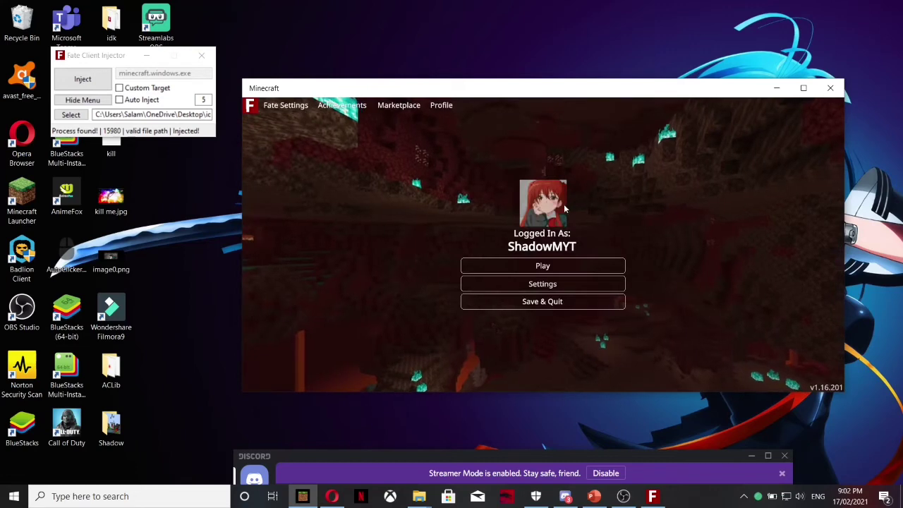
click(571, 263)
click(565, 252)
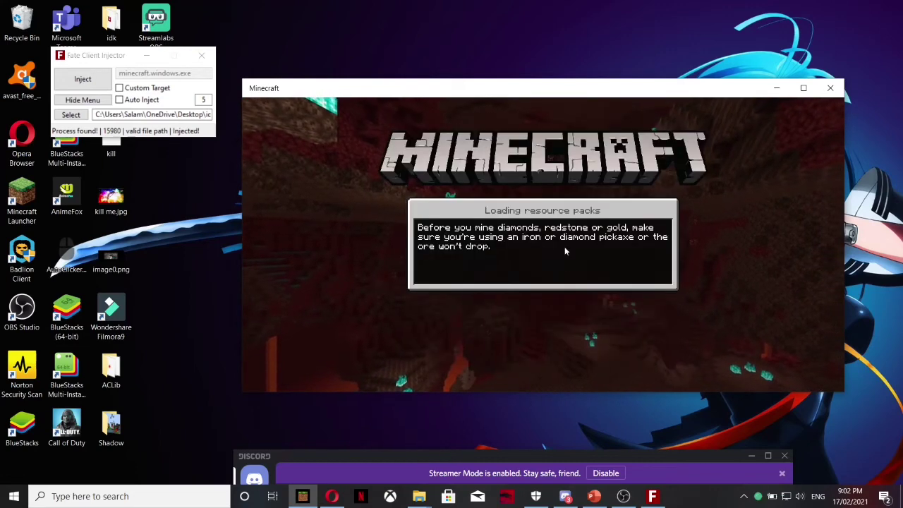
double_click(544, 90)
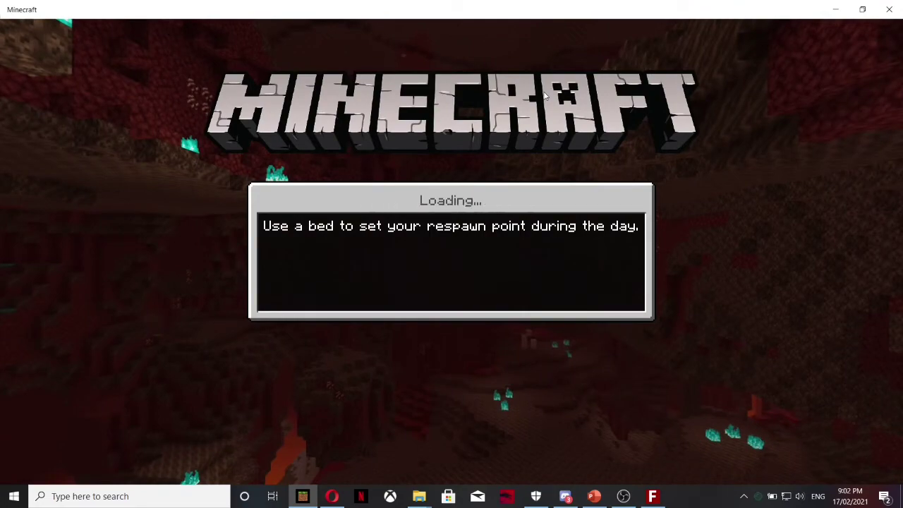
- Walk, jump and click around the desert world in first-person view to examine the CPS counter, keystrokes and coordinates display
key(w)
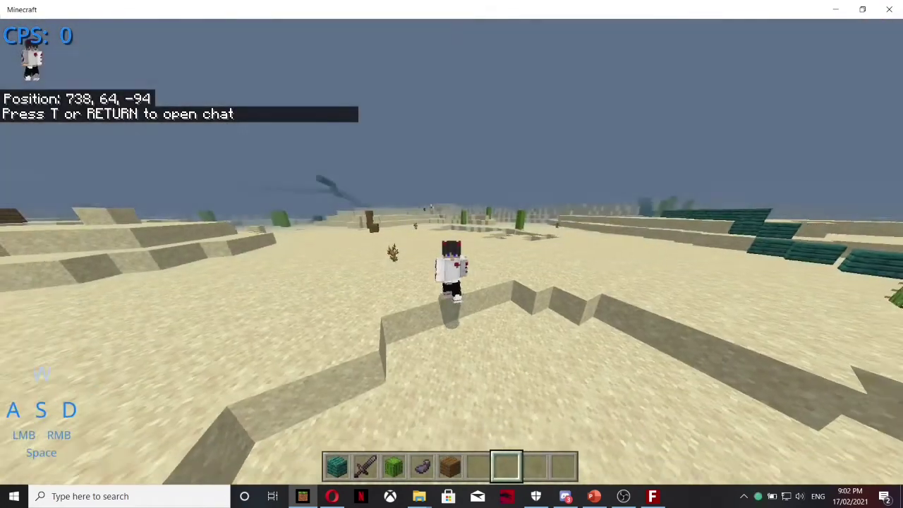
key(w)
key(F5)
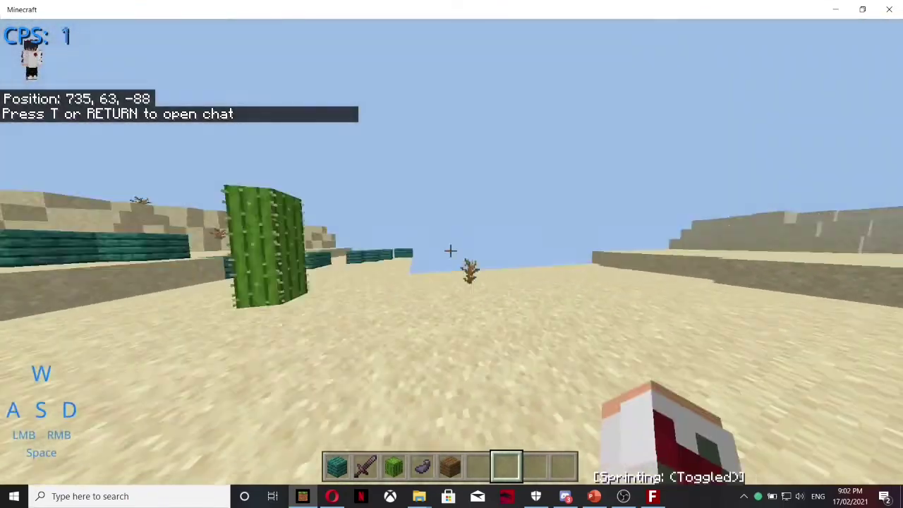
key(space)
right_click(451, 250)
key(w)
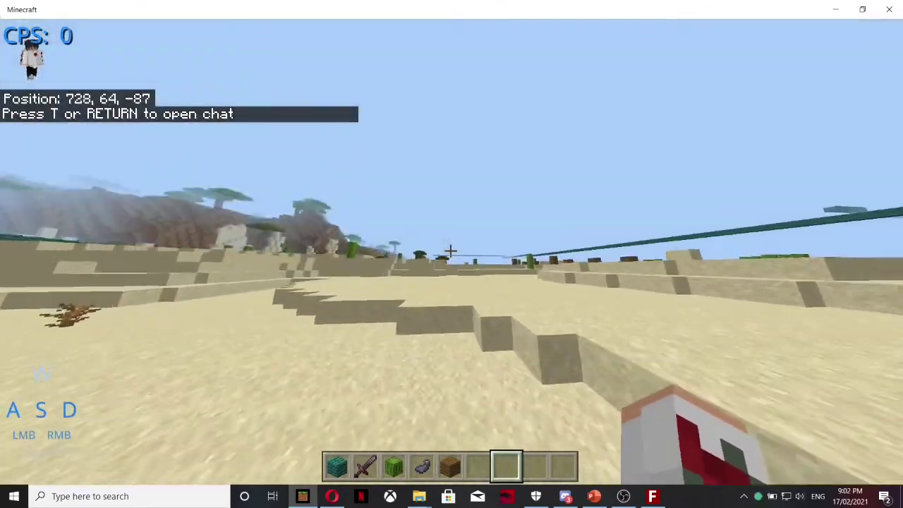
right_click(451, 251)
key(w)
right_click(451, 250)
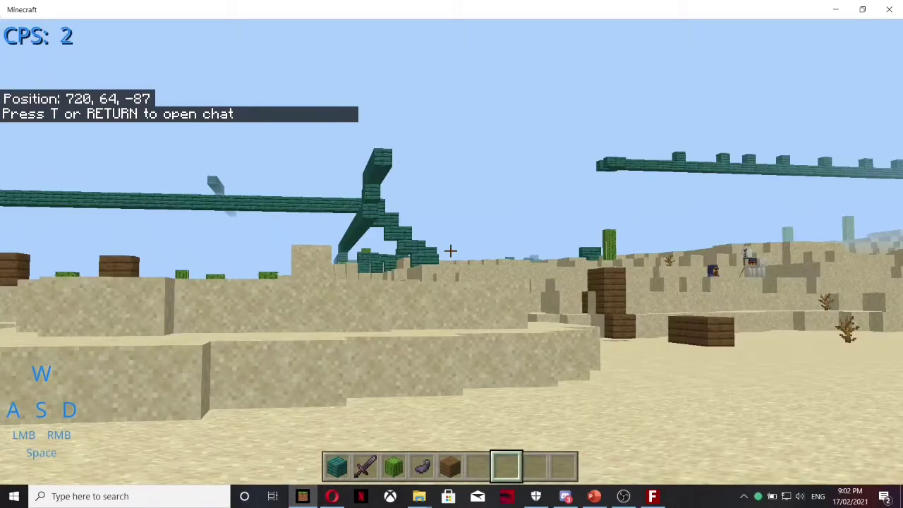
key(w)
click(451, 251)
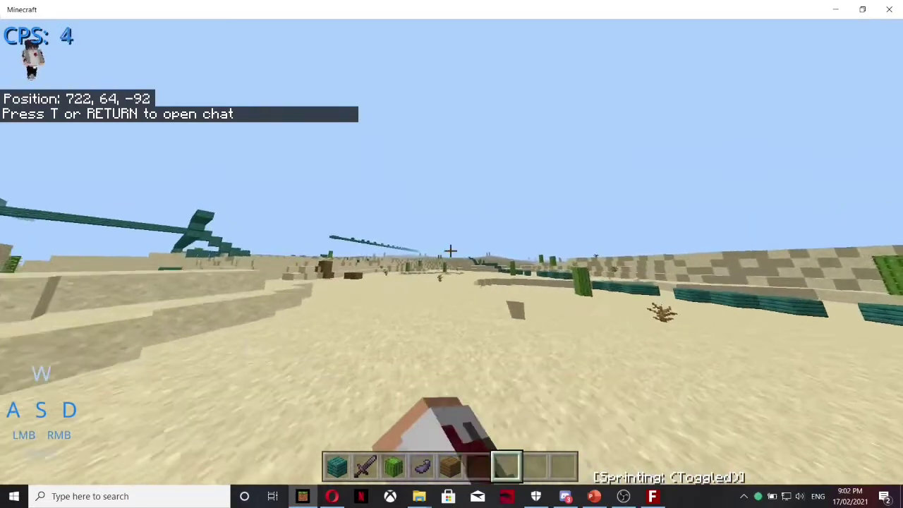
- Run farther across the desert and switch the camera perspective to view the character from the front
key(Escape)
key(Escape)
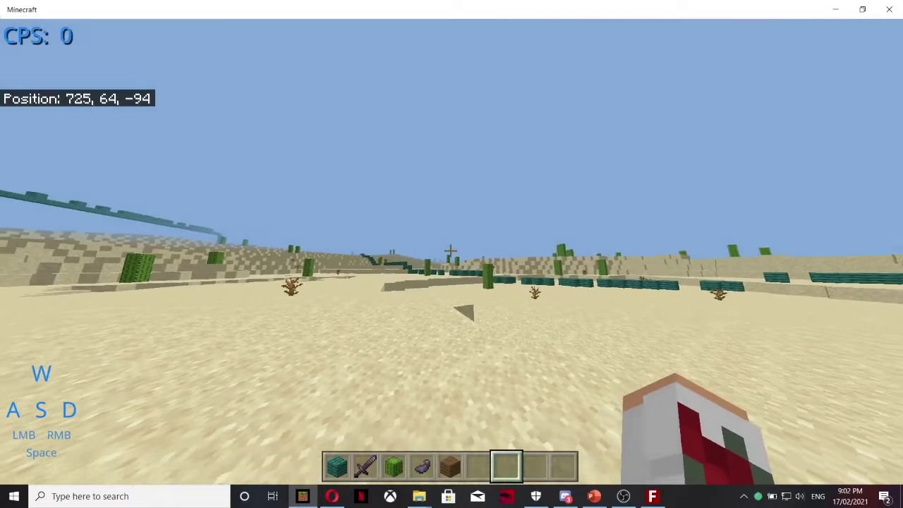
key(Escape)
key(Escape)
key(w)
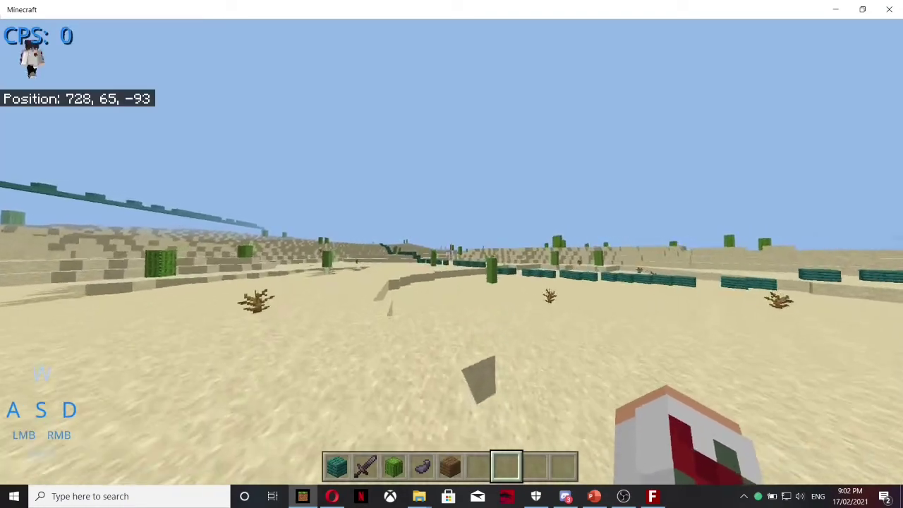
key(space)
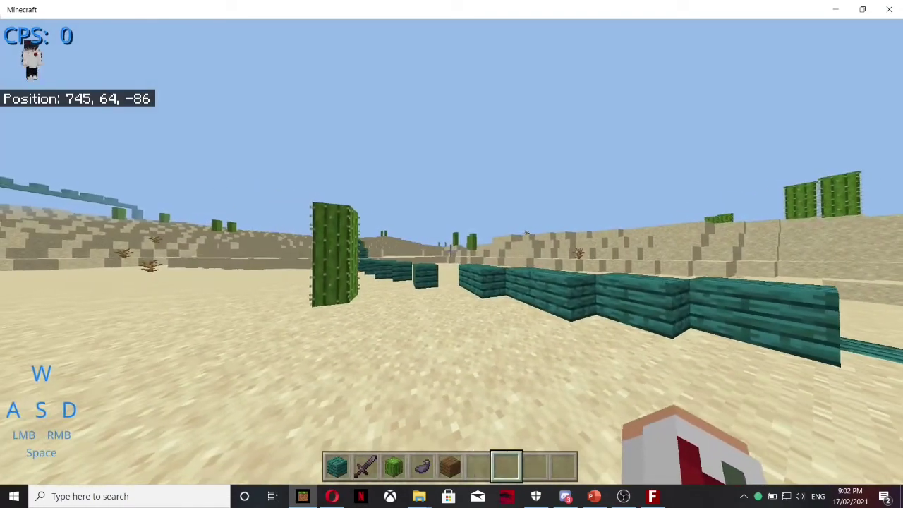
key(F5)
key(F5)
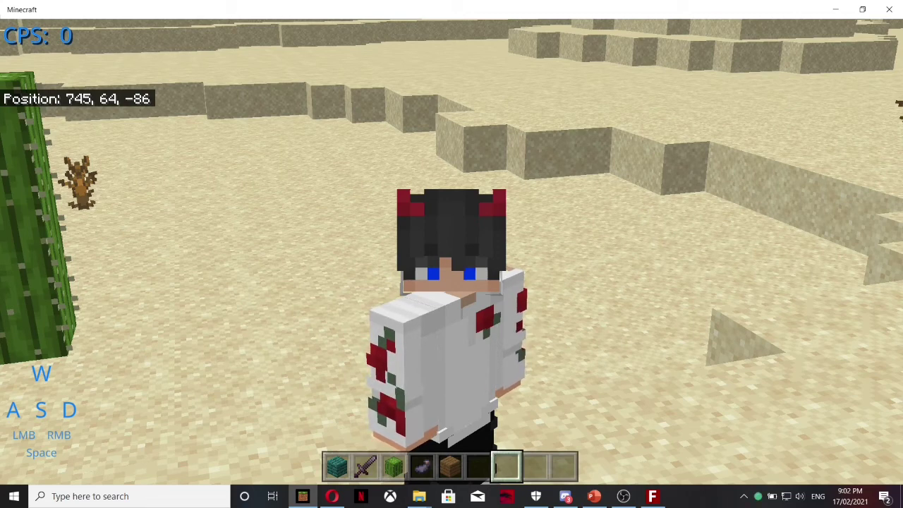
- Save and quit the world, and return to Minecraft's main menu
key(Escape)
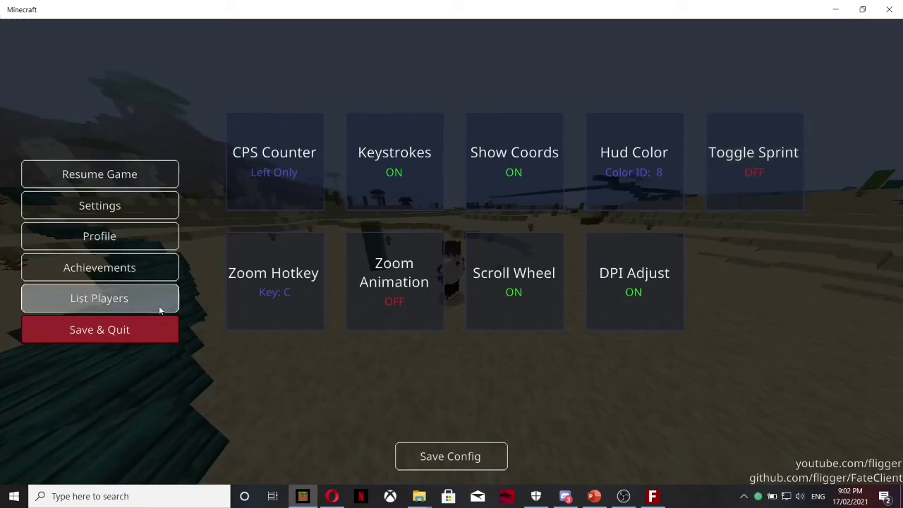
click(159, 328)
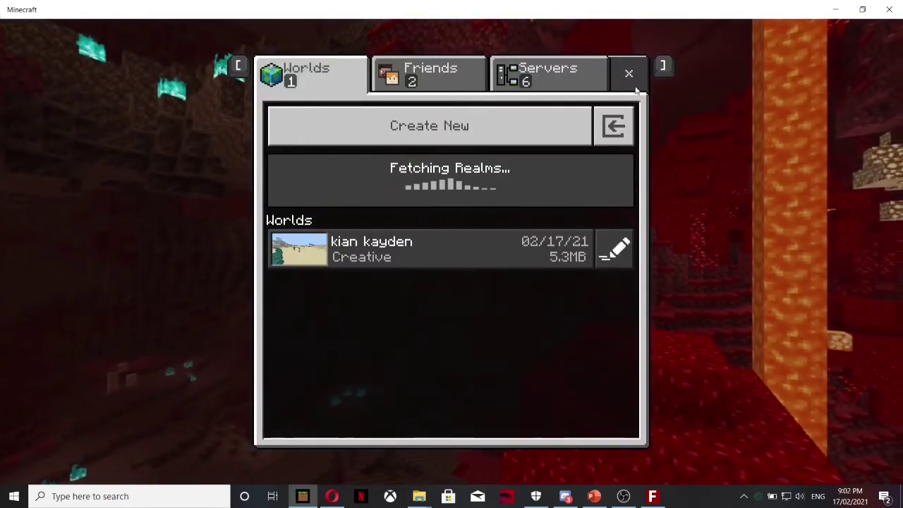
key(Escape)
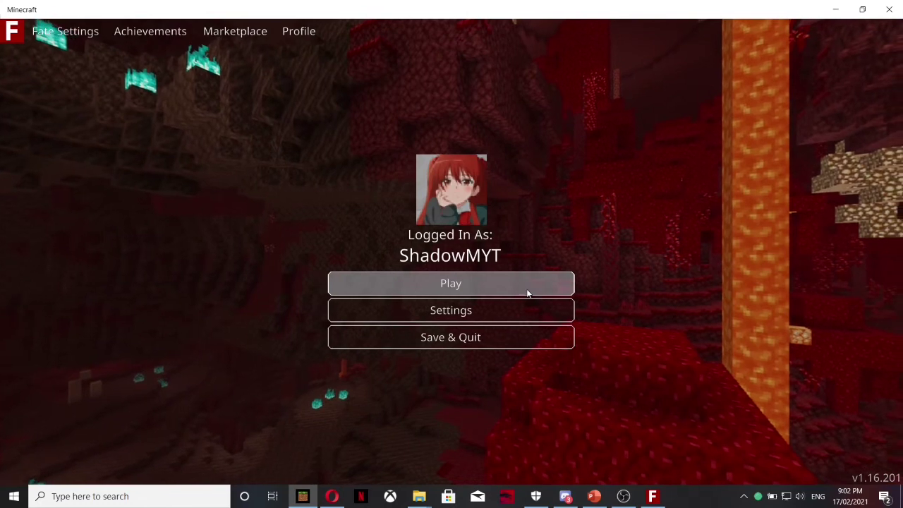
- Open the Global Resources settings and expand My Packs to examine the available resource packs
click(522, 308)
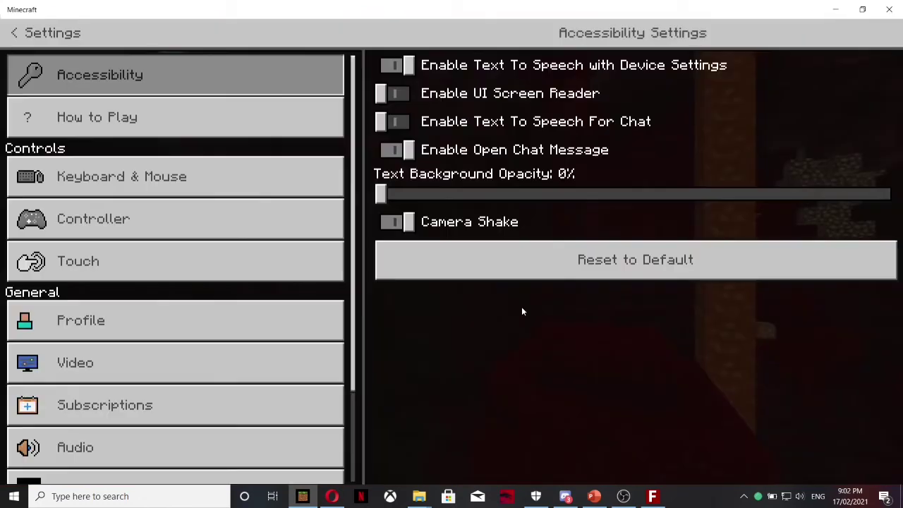
scroll(159, 451, down, 1)
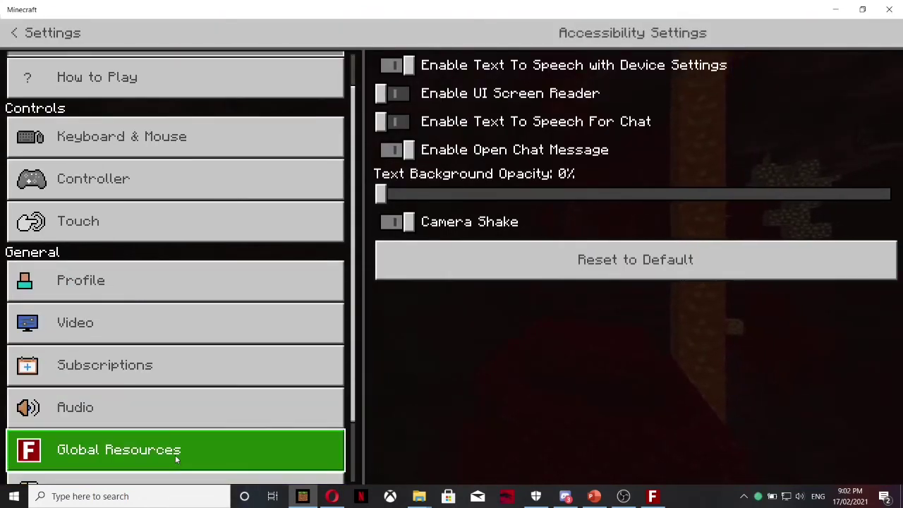
click(175, 455)
click(598, 115)
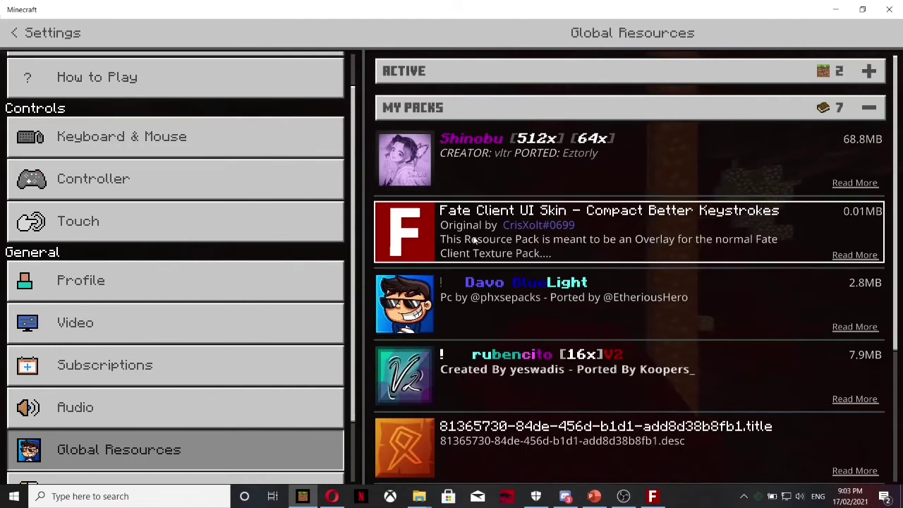
- Activate the Fate Client UI Skin – Compact Better Keystrokes resource pack globally and return to the main menu
click(435, 213)
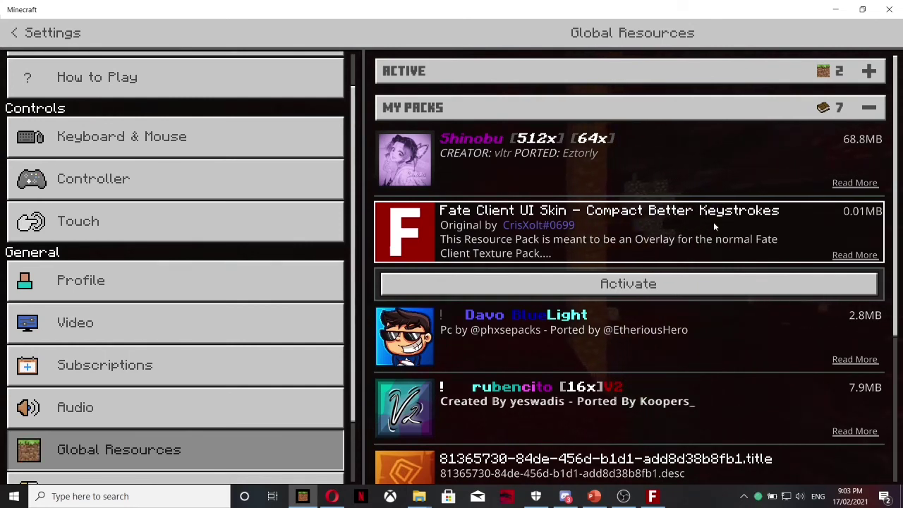
click(674, 280)
click(13, 33)
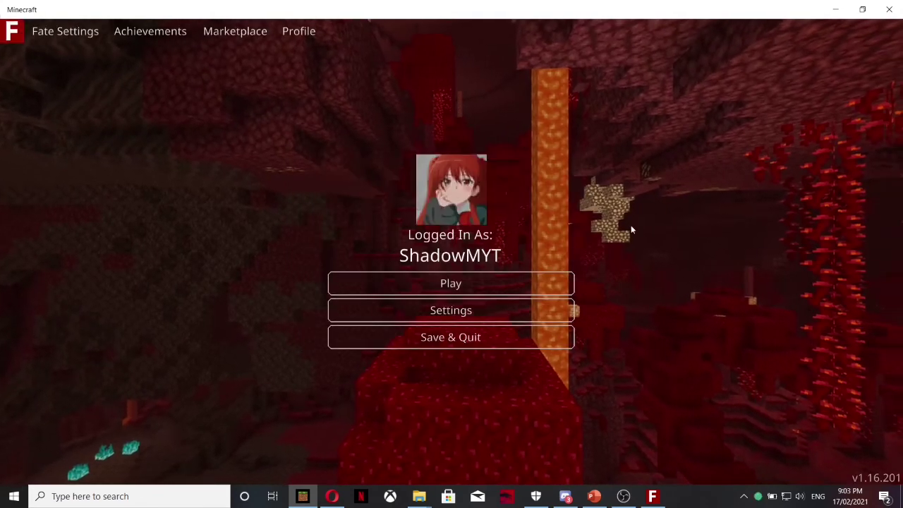
- Load the desert world, then walk and jump around to examine the compact keystrokes and CPS overlay
click(498, 280)
click(460, 247)
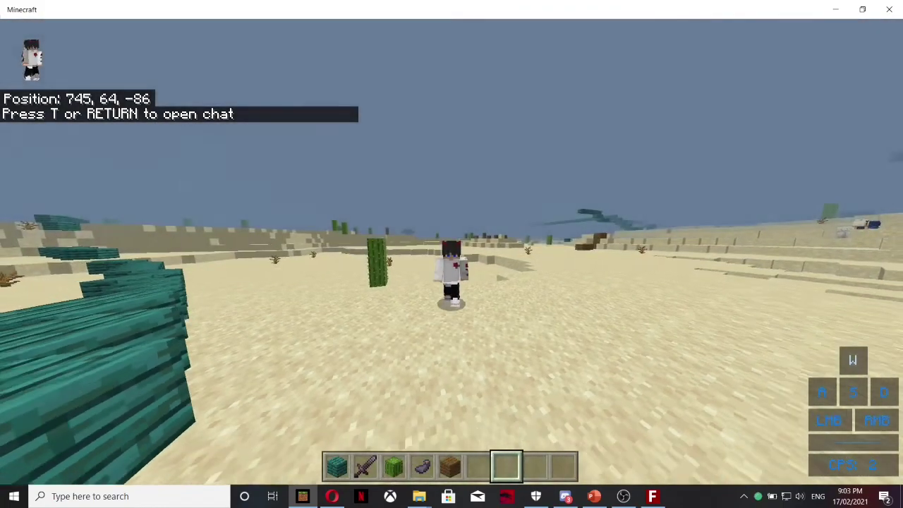
key(w)
key(w)
key(space)
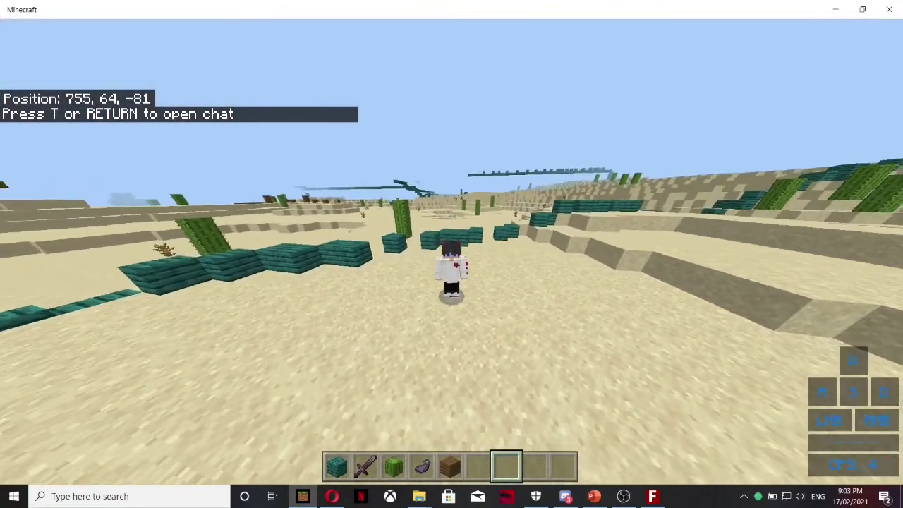
- Change the camera perspective and run farther across the desert to view the character and the keystrokes display
key(F5)
key(w)
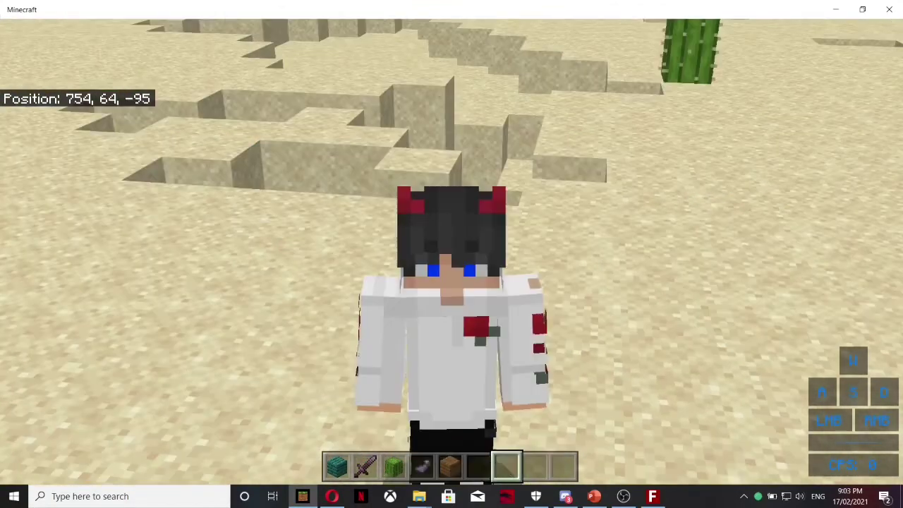
key(w)
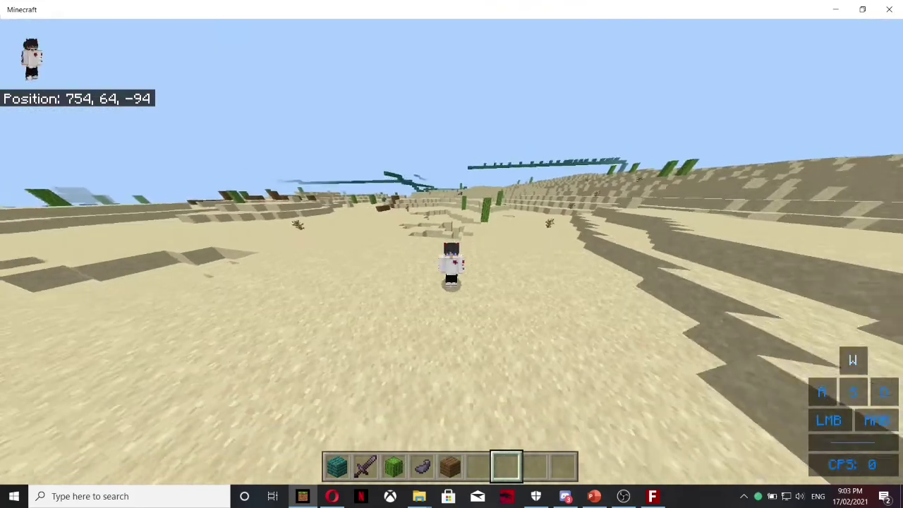
key(w)
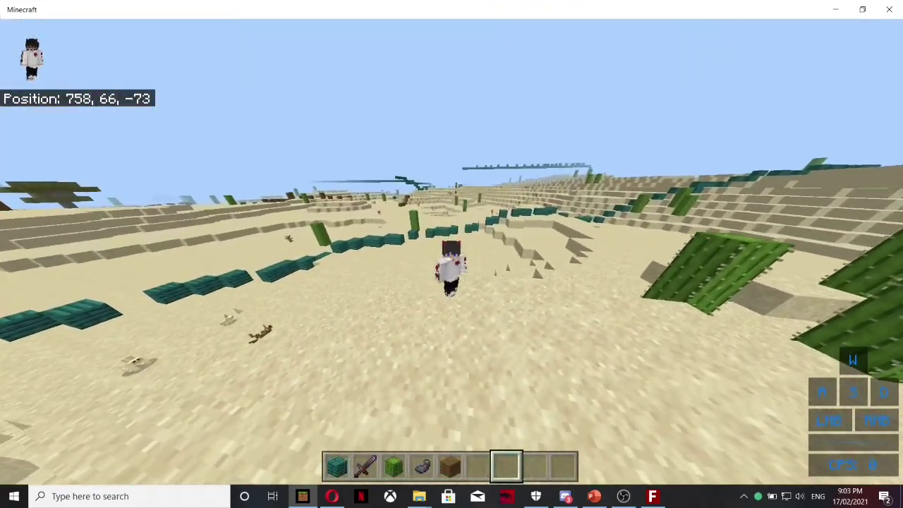
- Switch to the Opera browser to view the YouTube channel's uploaded videos and clear the text selection in its header
key(alt+Tab)
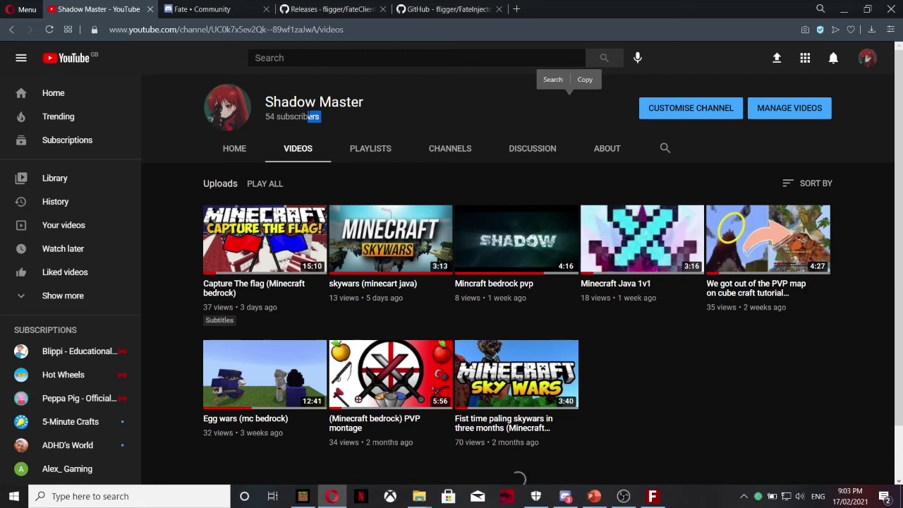
click(370, 106)
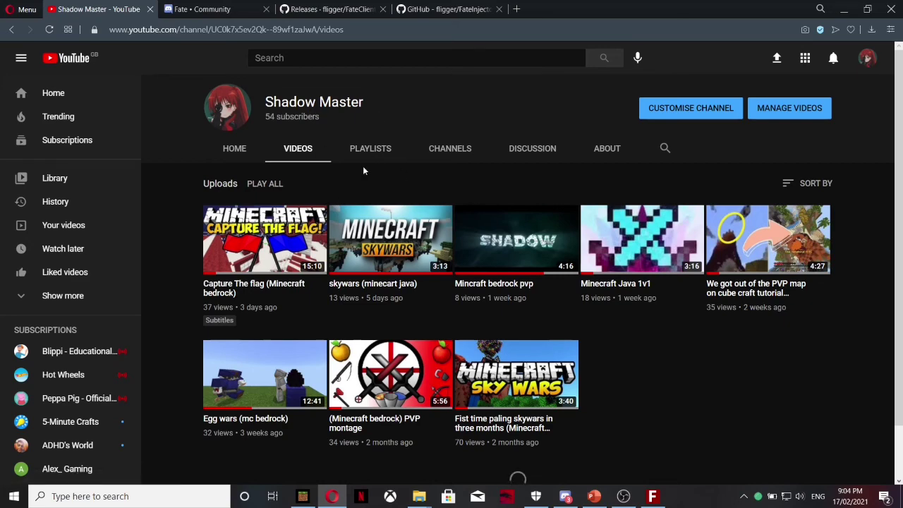